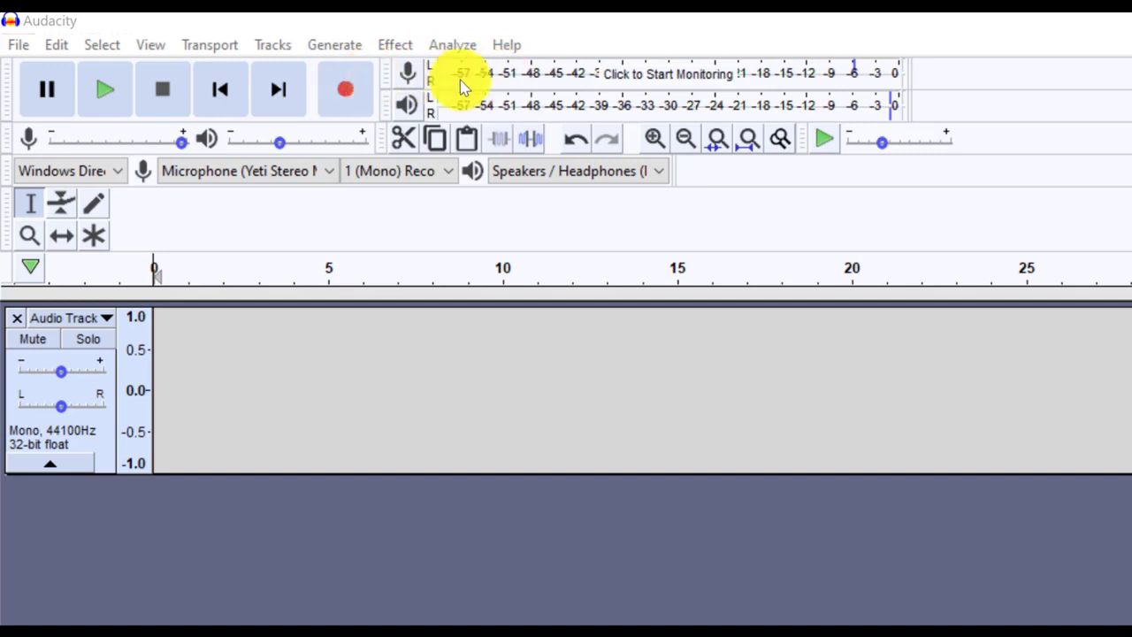
Step: Monitor the microphone's recording level and stop the monitoring
left_click(626, 84)
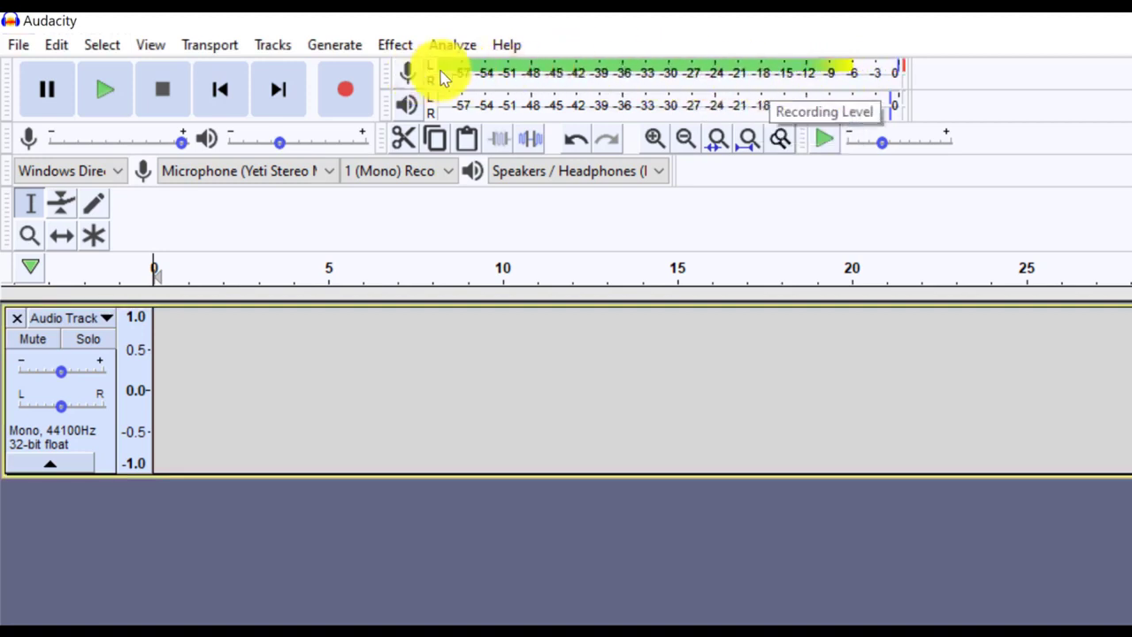
left_click(495, 80)
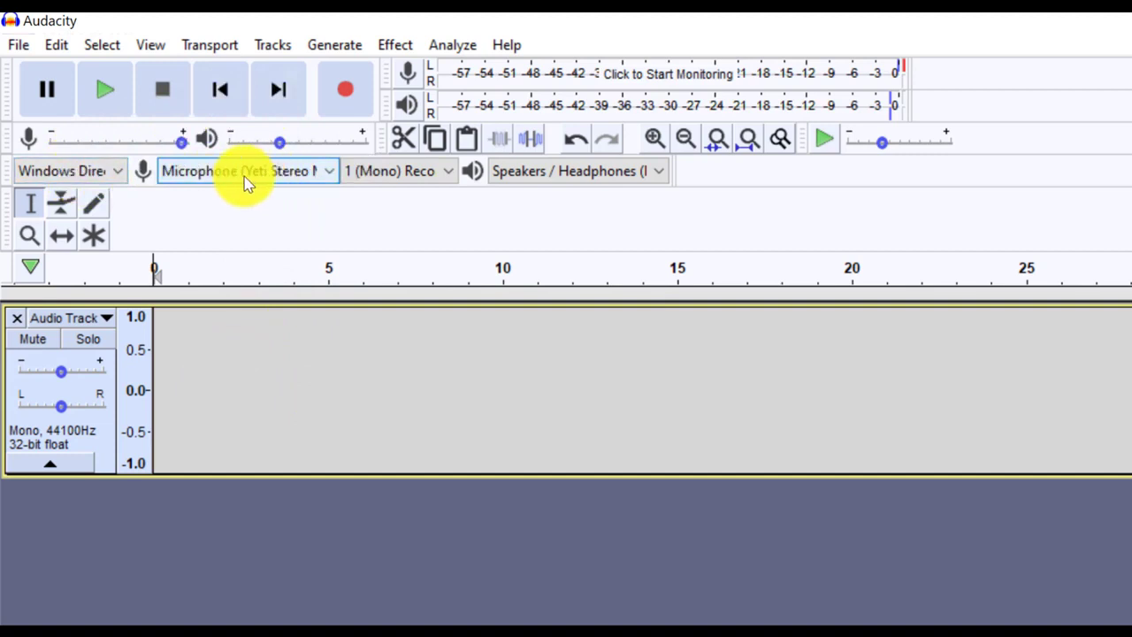
Step: Set the audio host to Windows DirectSound and the recording device to the Yeti Stereo Microphone
left_click(76, 170)
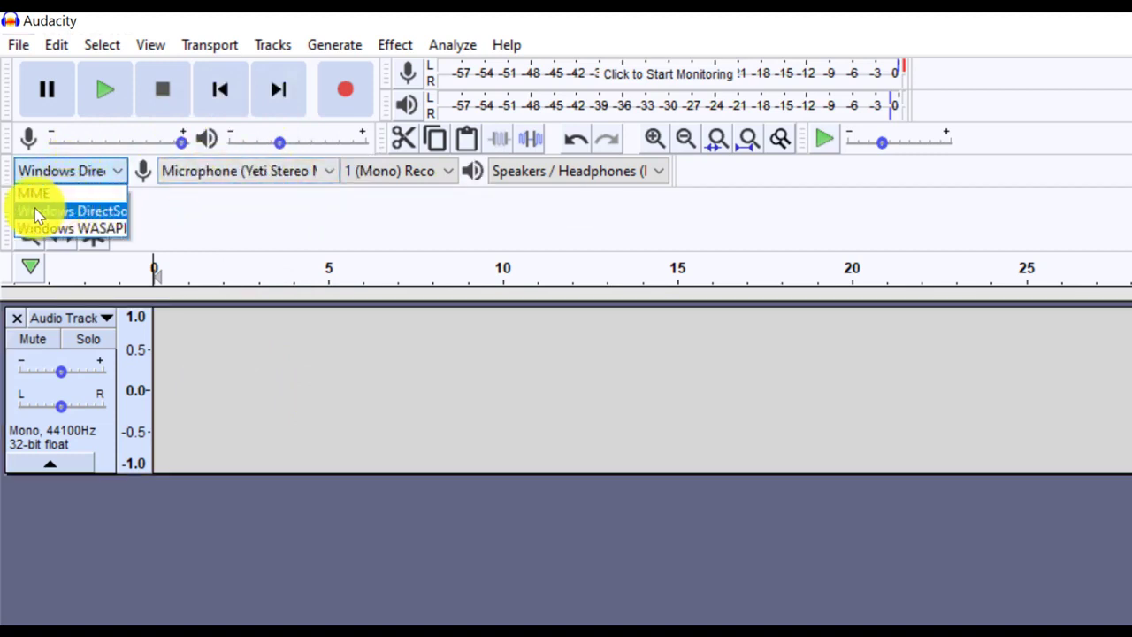
left_click(99, 212)
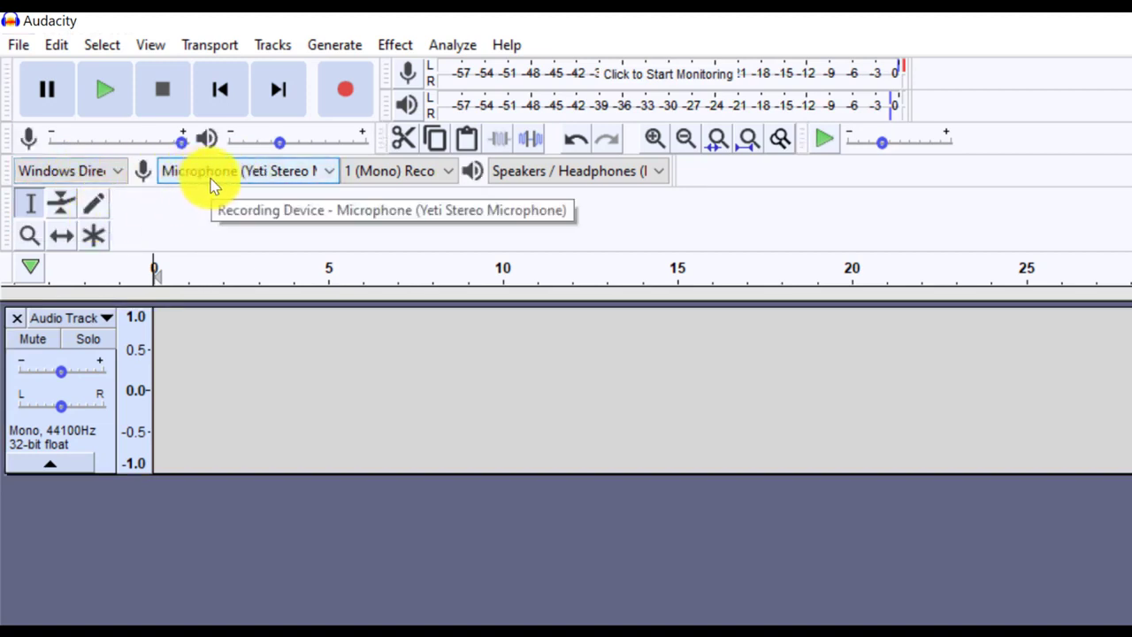
left_click(211, 176)
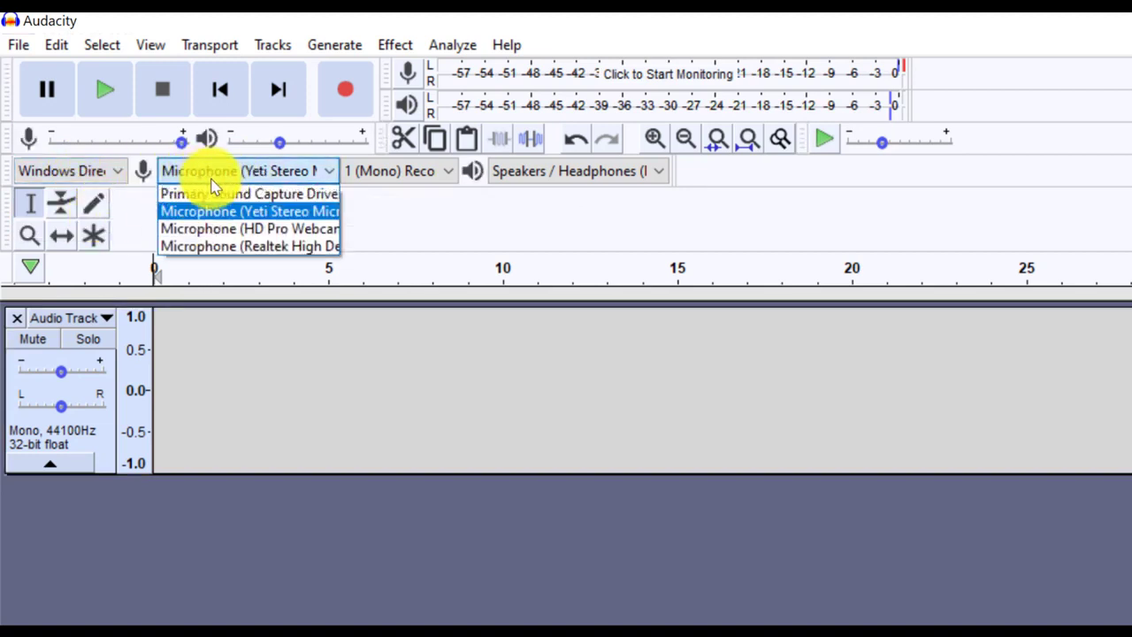
left_click(274, 212)
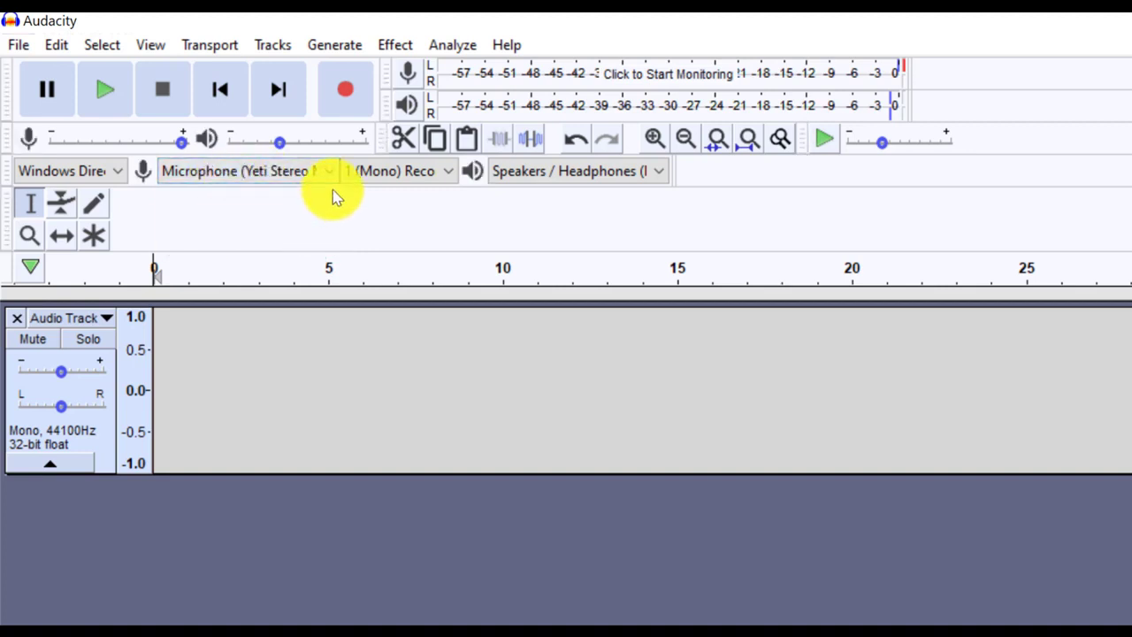
Step: Set the recording channels to 1 (Mono) and the playback device to Speakers / Headphones (Realtek)
left_click(376, 178)
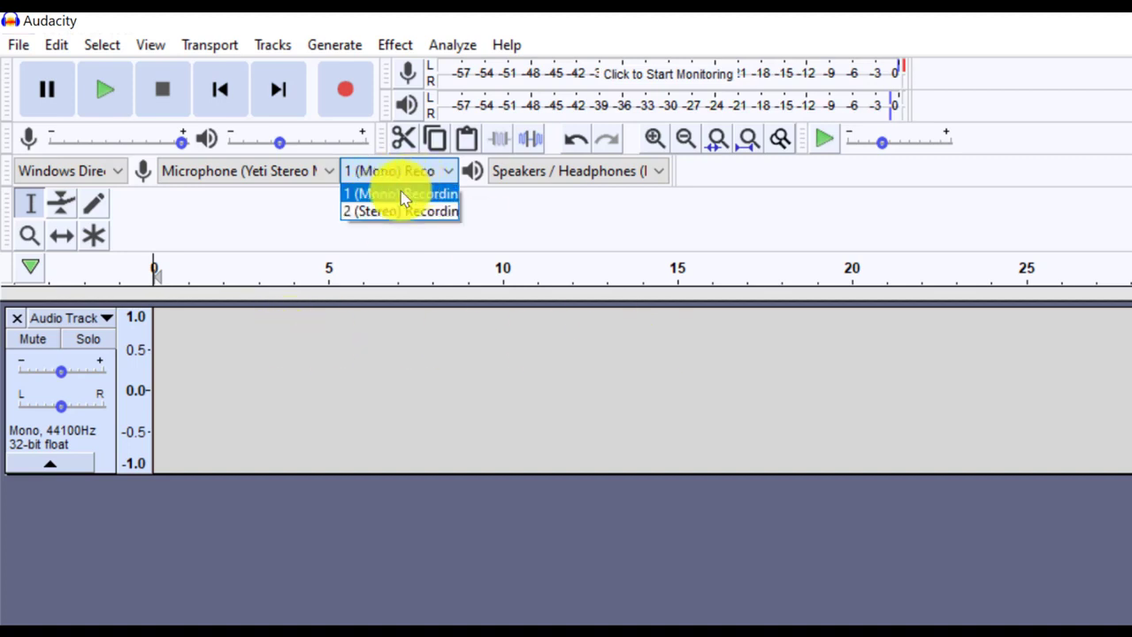
left_click(403, 195)
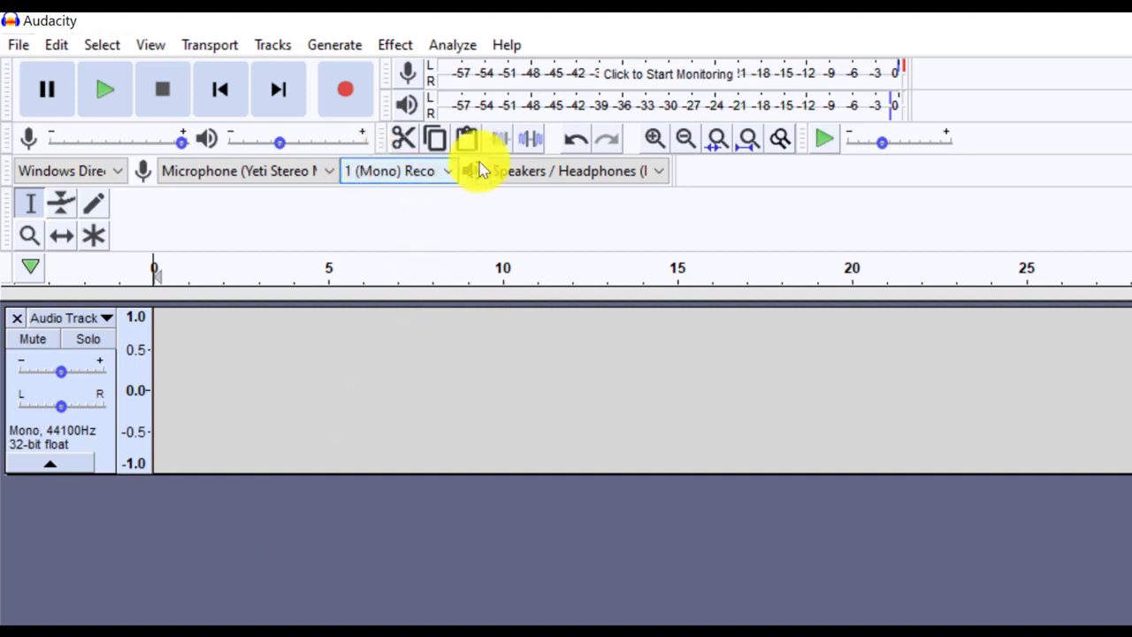
left_click(521, 174)
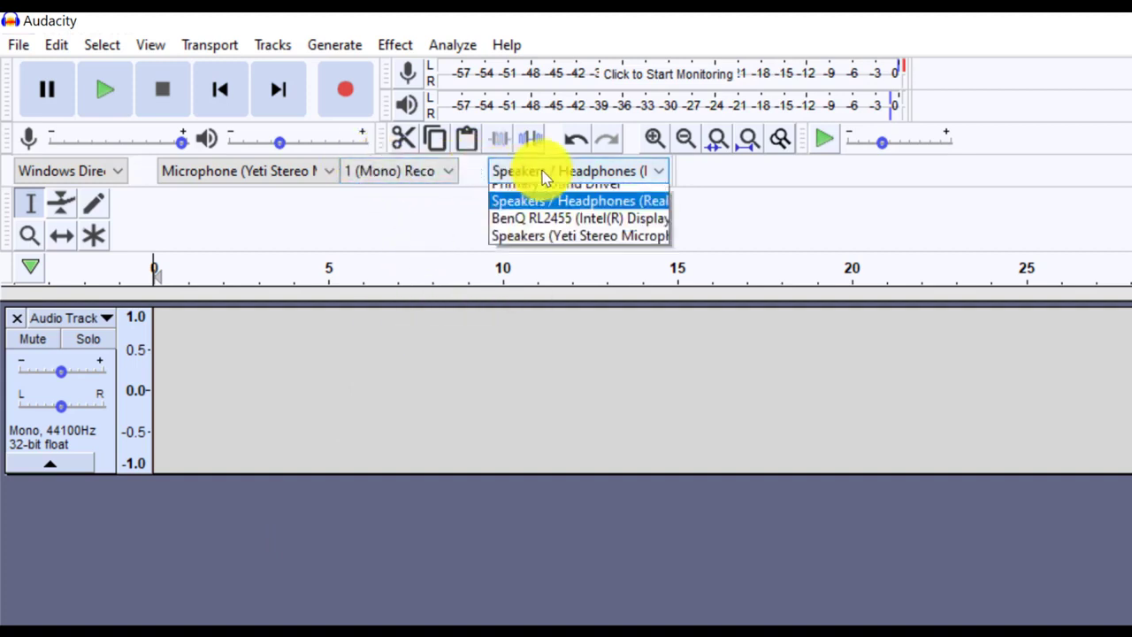
left_click(581, 213)
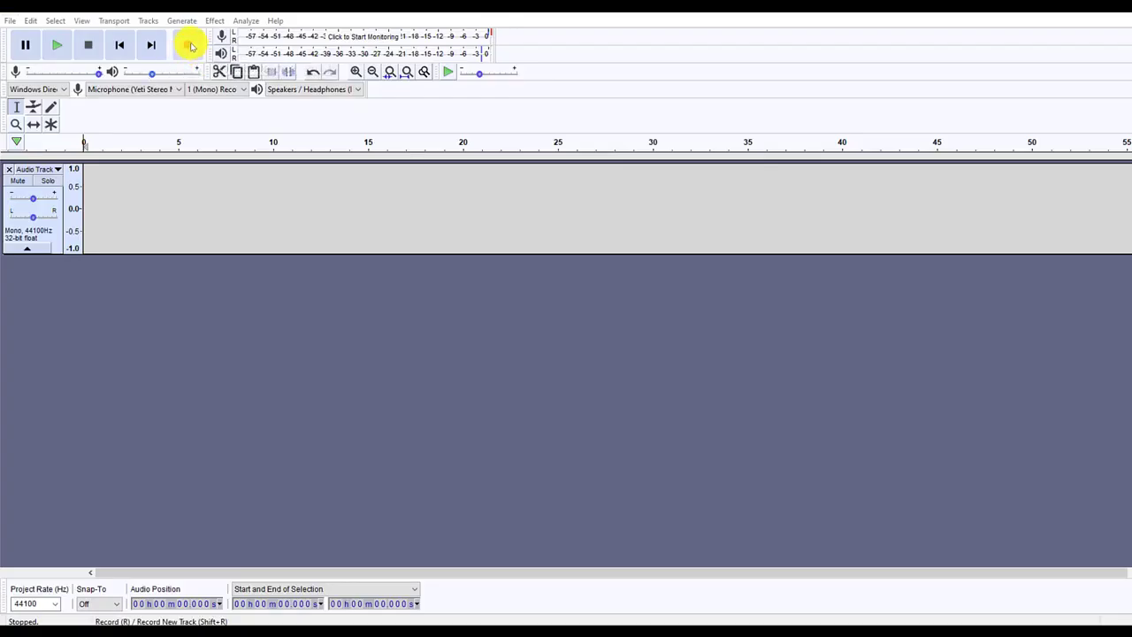
Step: Record a voice clip about 5.7 seconds long, play its beginning and pause playback at about 1 second
left_click(188, 45)
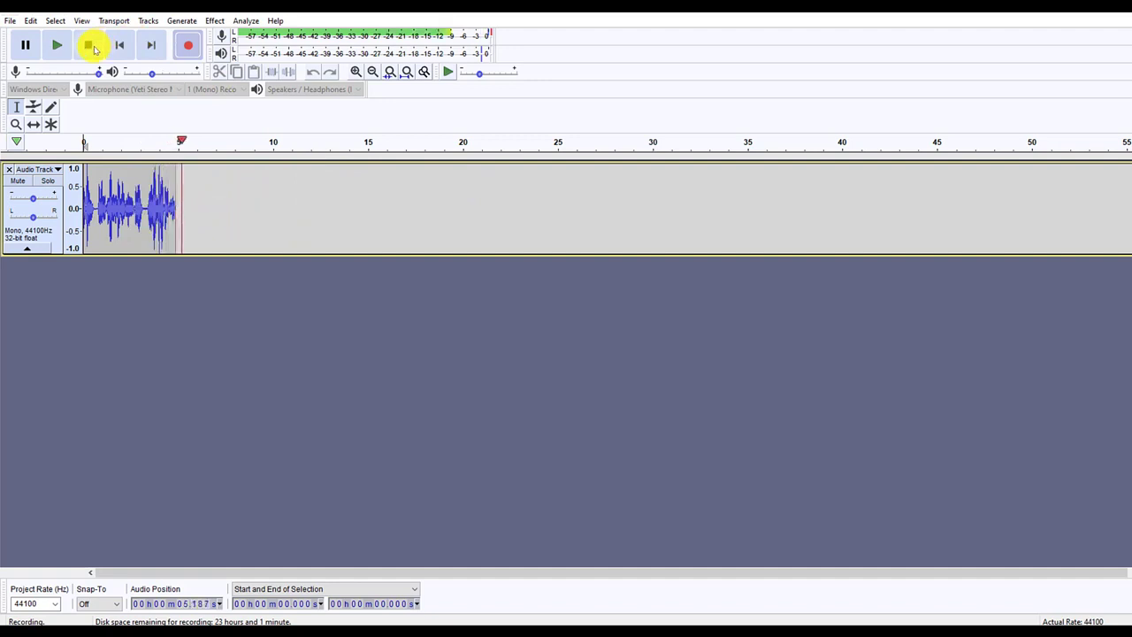
left_click(90, 45)
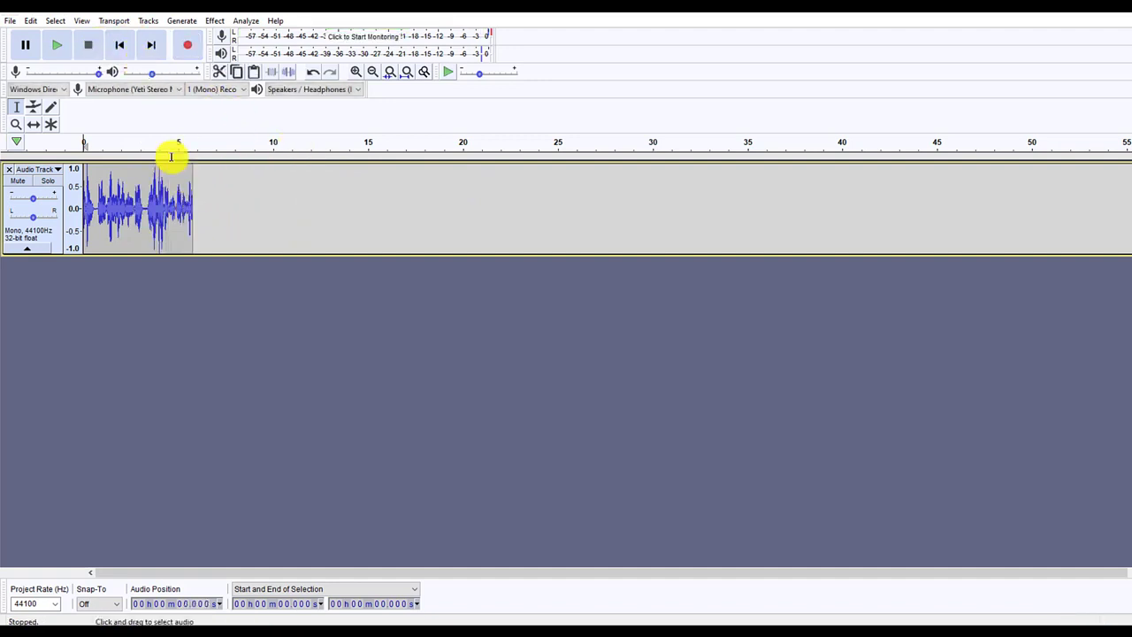
left_click(56, 45)
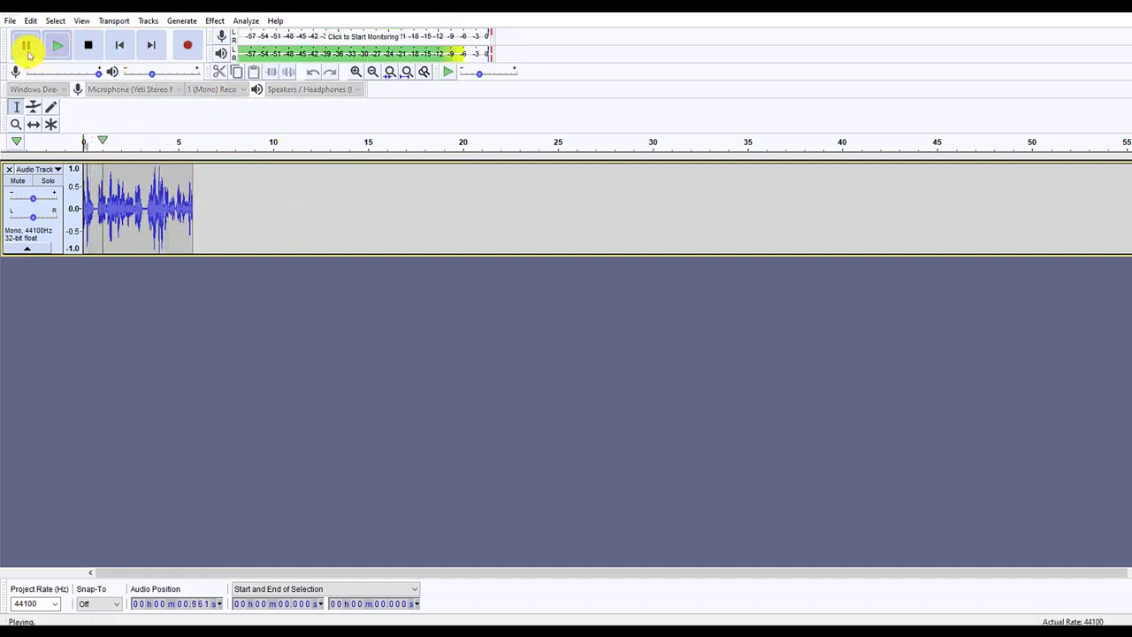
left_click(28, 49)
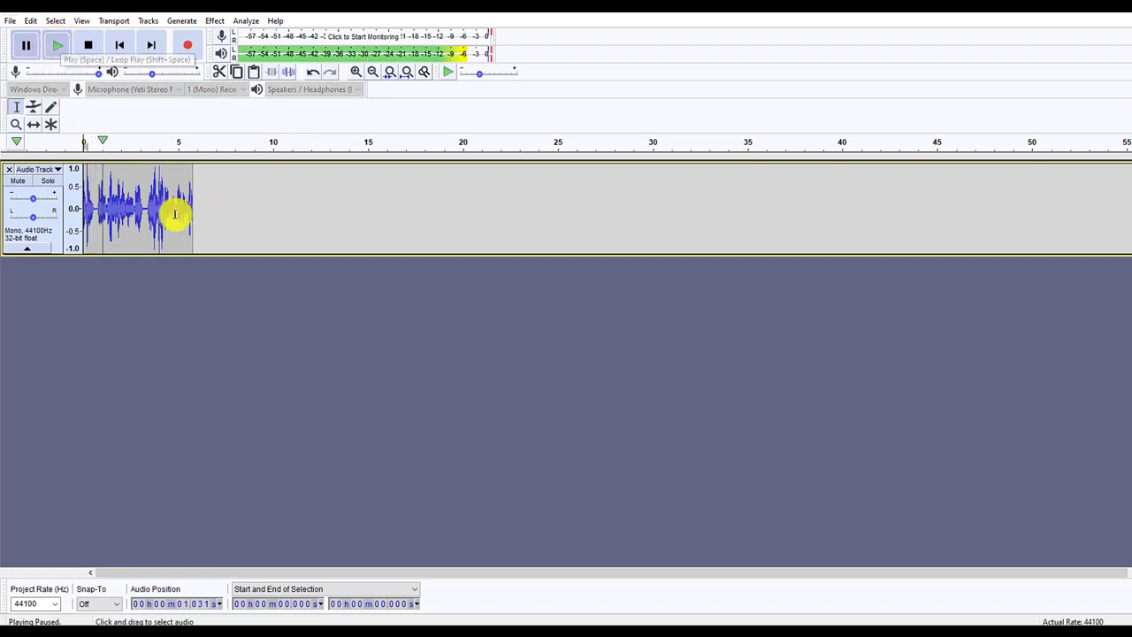
Step: Record about 11.5 more seconds of audio on the same track, starting at the end of the first clip
left_click(137, 177)
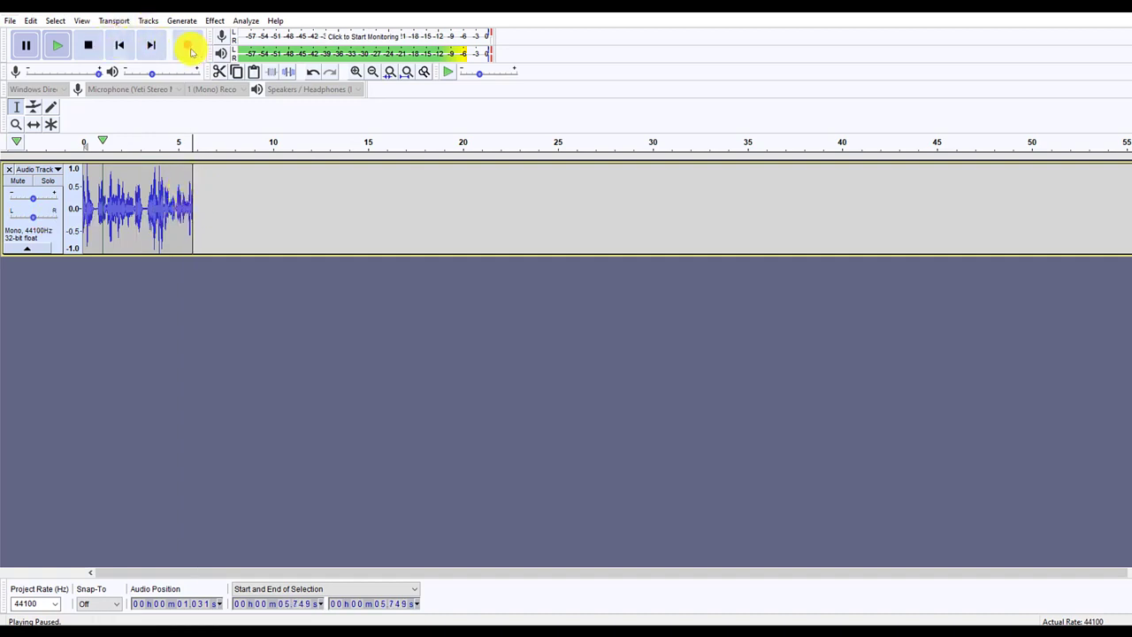
left_click(188, 45)
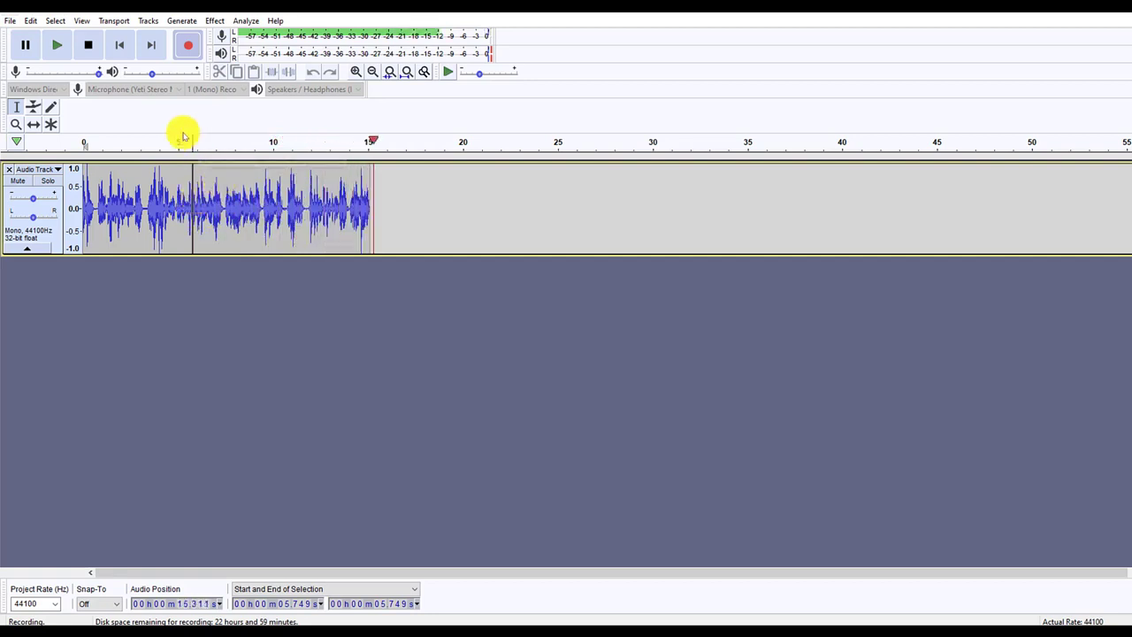
left_click(92, 48)
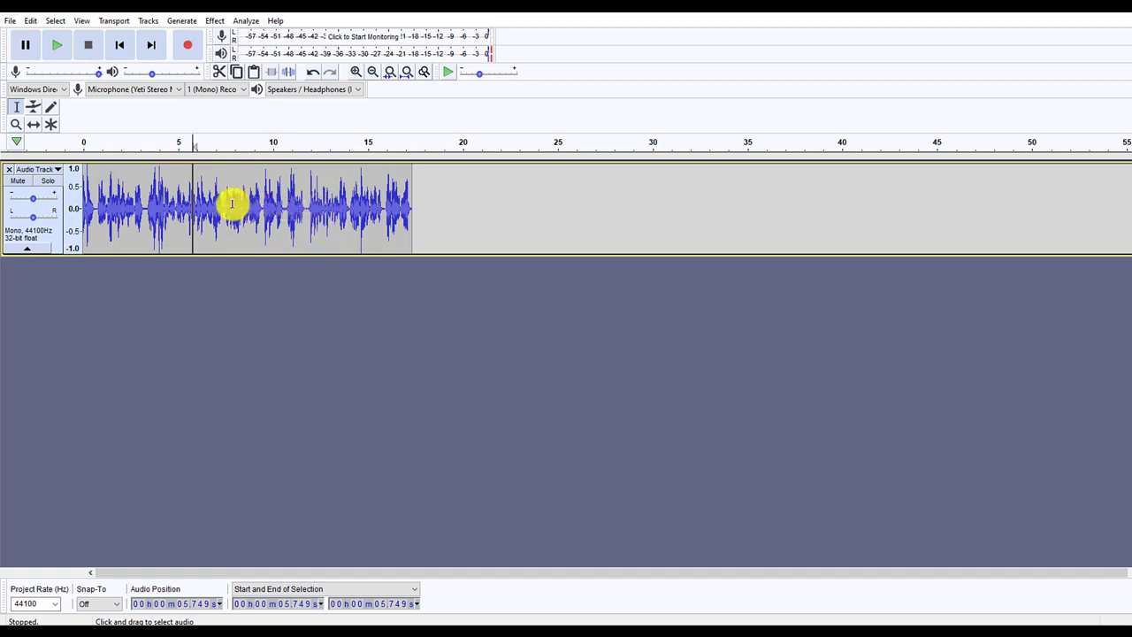
Step: Delete the audio between about 7.5 and 9.3 seconds from the track
left_click_drag(224, 203, 261, 206)
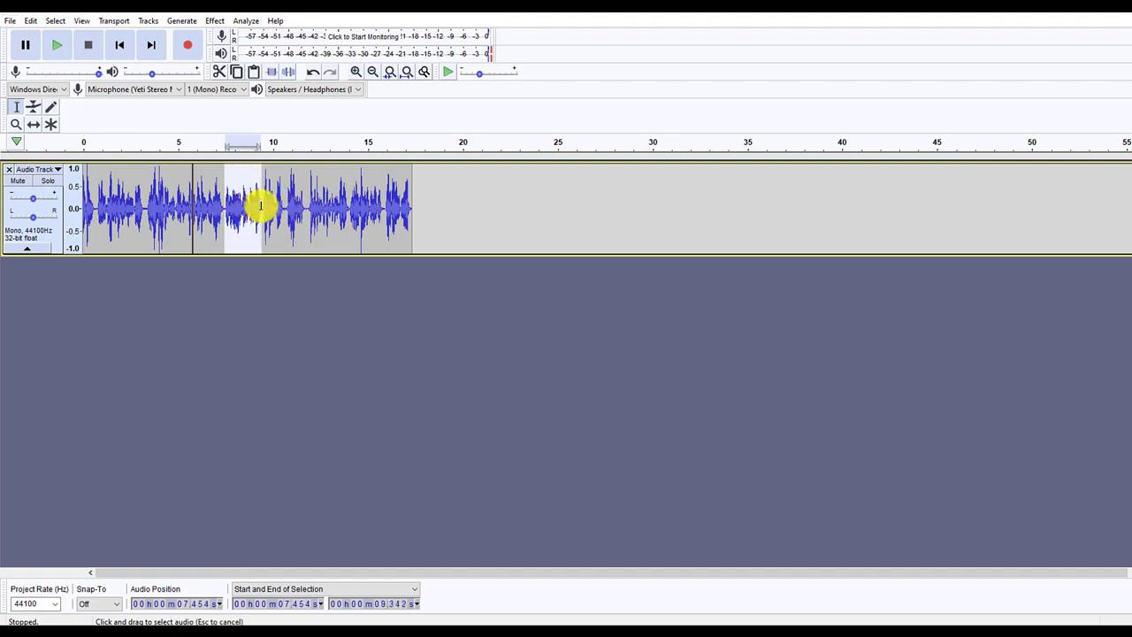
key("Delete")
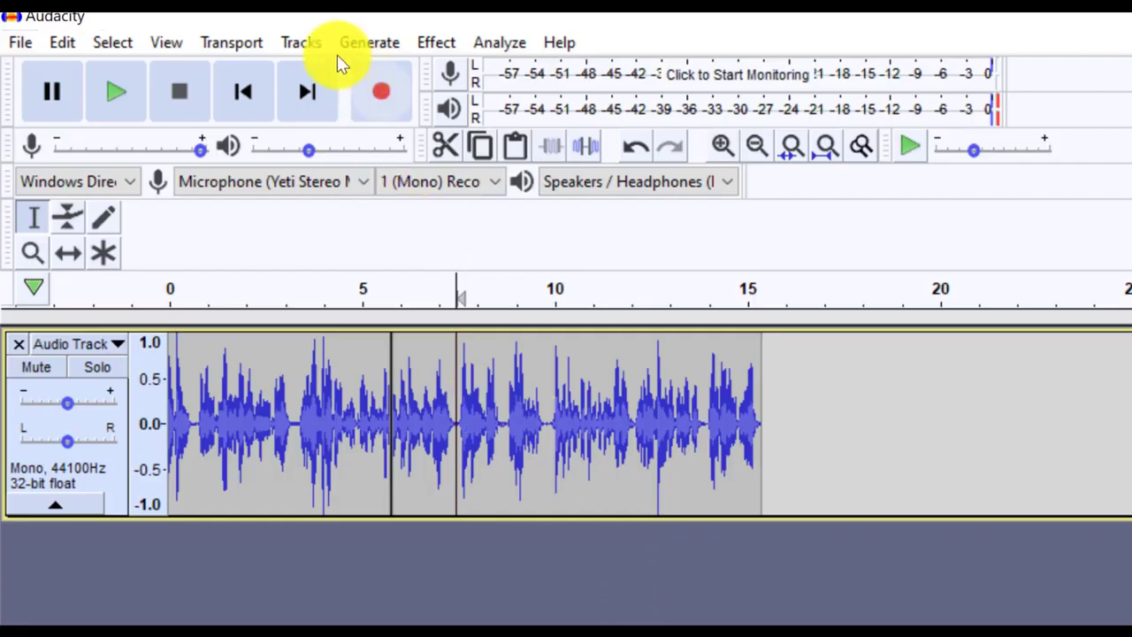
Step: Add a new mono track to the project
left_click(299, 45)
mouse_move(345, 72)
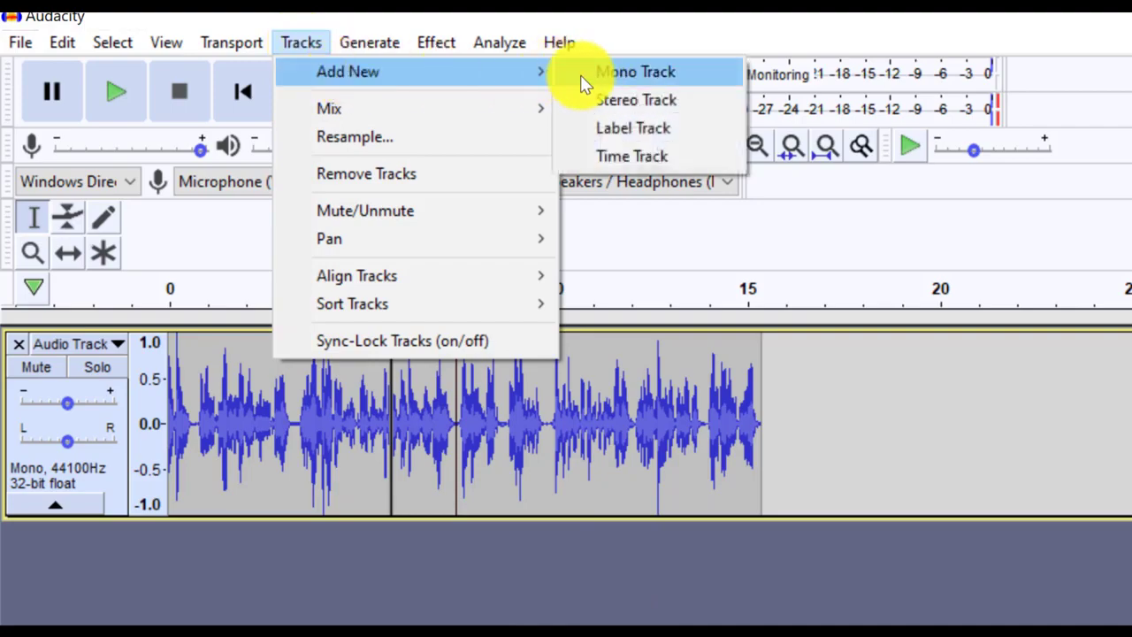
left_click(593, 73)
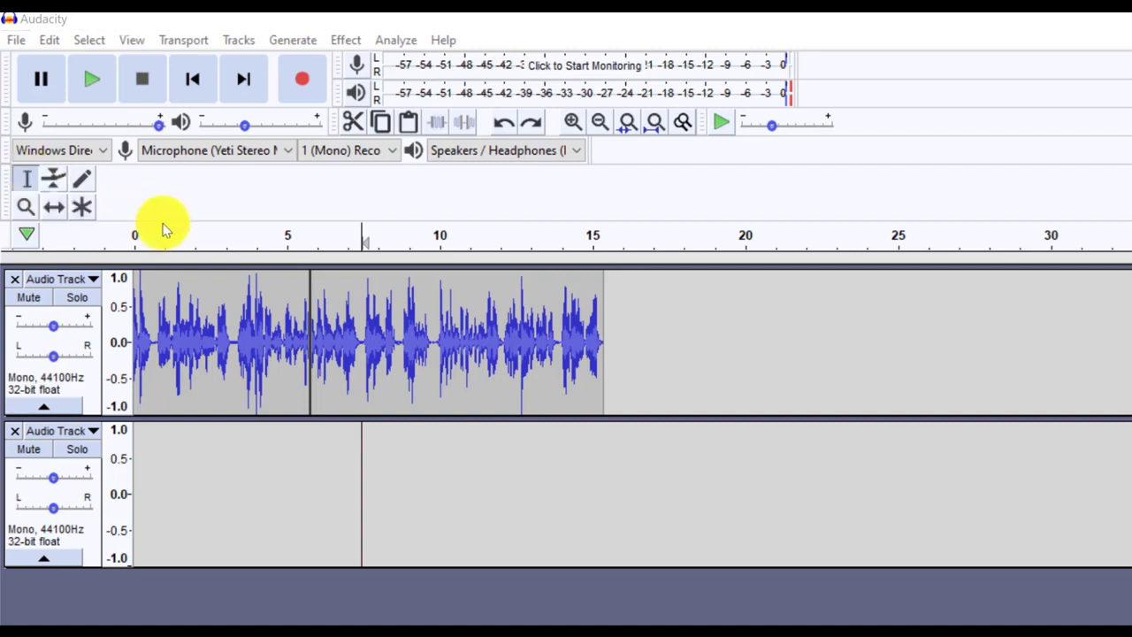
Step: Select the audio from about 2.2 to 4.3 seconds in the first track, and clear the selection
left_click_drag(203, 348, 265, 354)
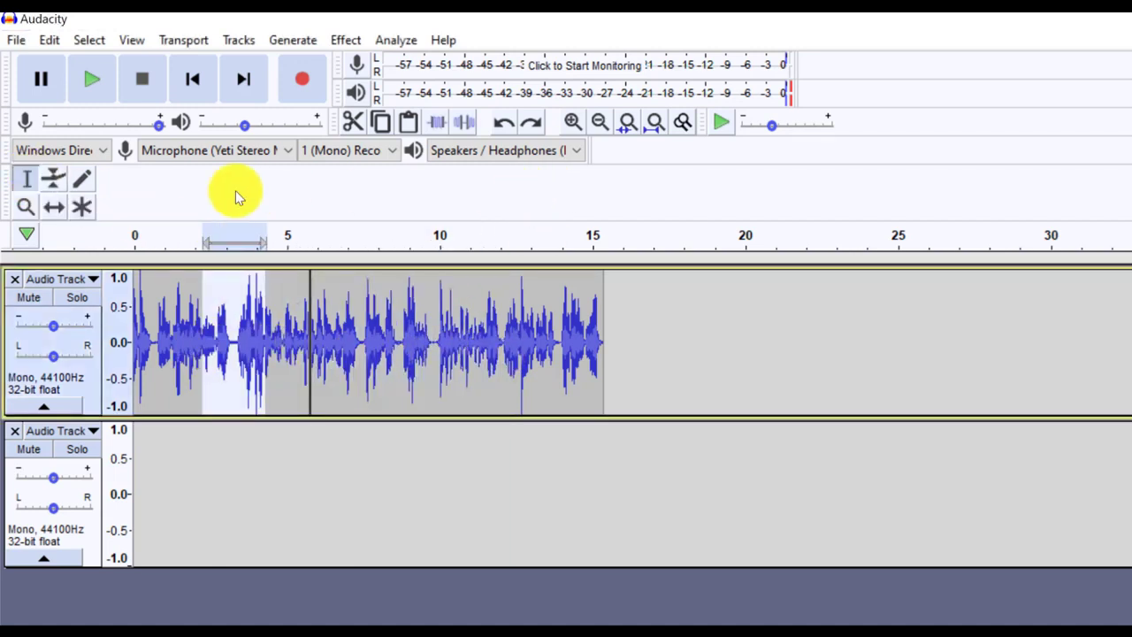
left_click(400, 336)
Step: Move the second clip to the start of the lower track with the Time Shift tool, and return it behind the first clip
left_click(53, 210)
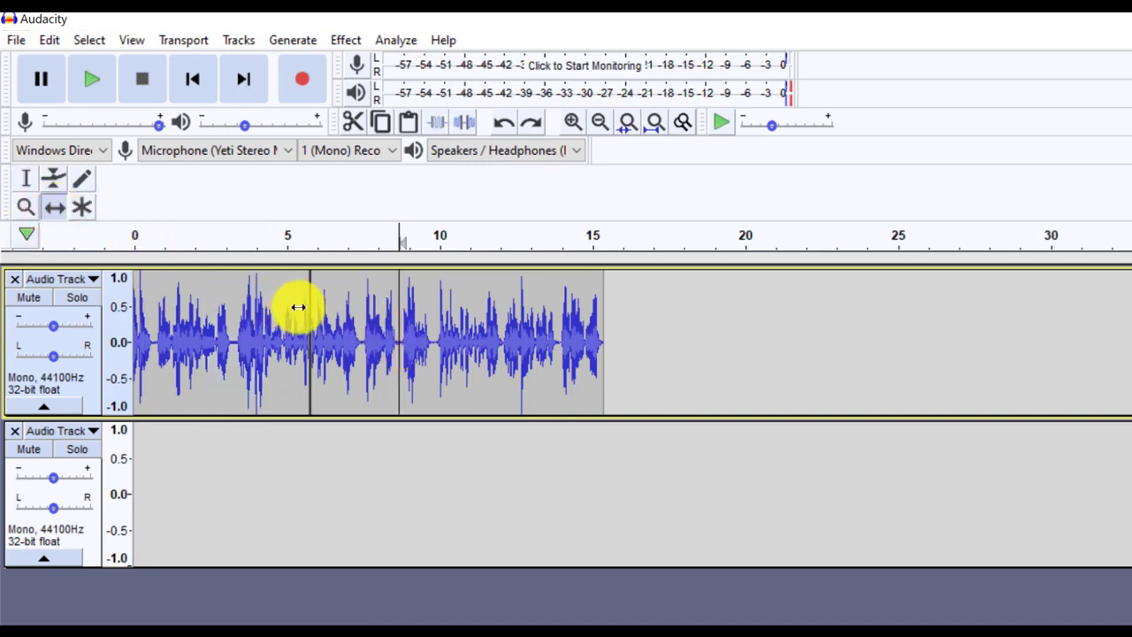
left_click_drag(494, 345, 447, 358)
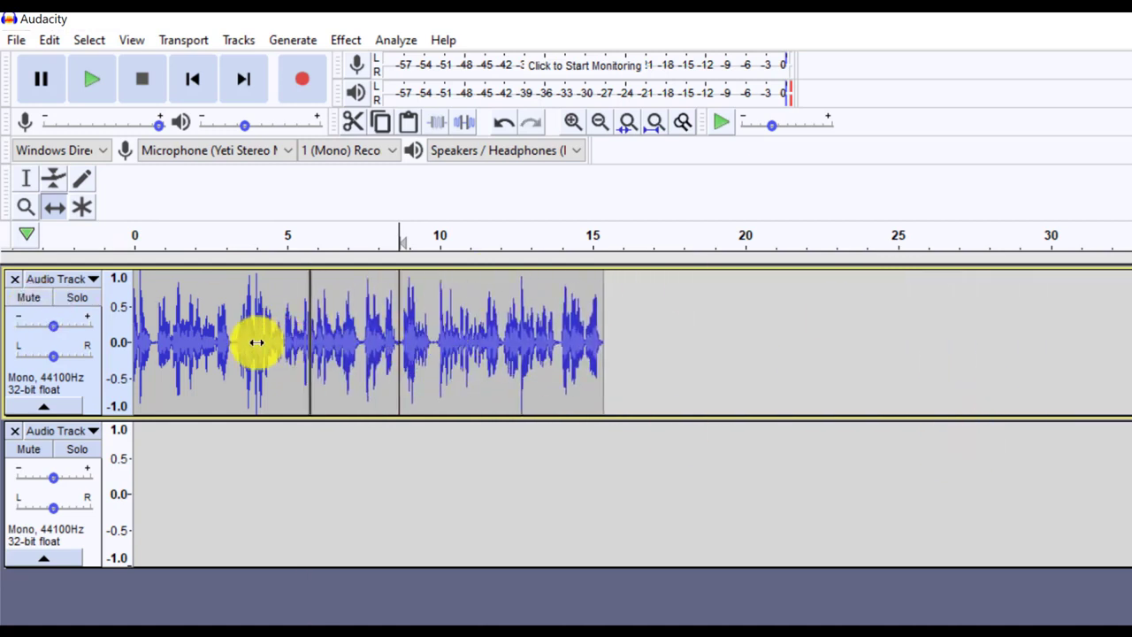
left_click_drag(256, 342, 309, 347)
left_click_drag(452, 346, 286, 518)
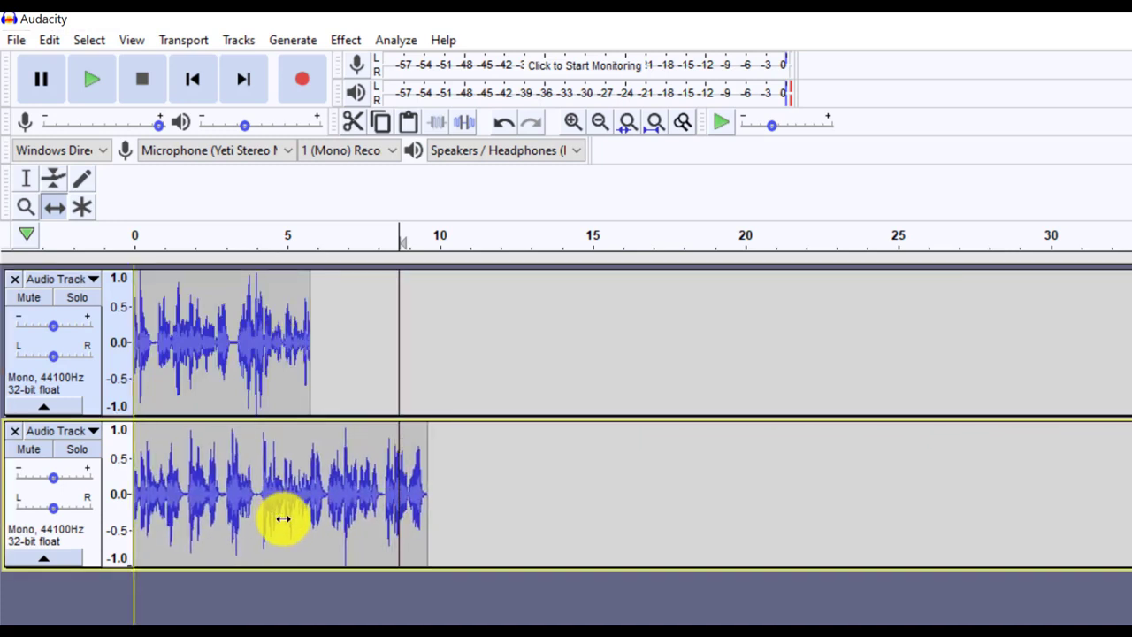
left_click_drag(206, 486, 352, 333)
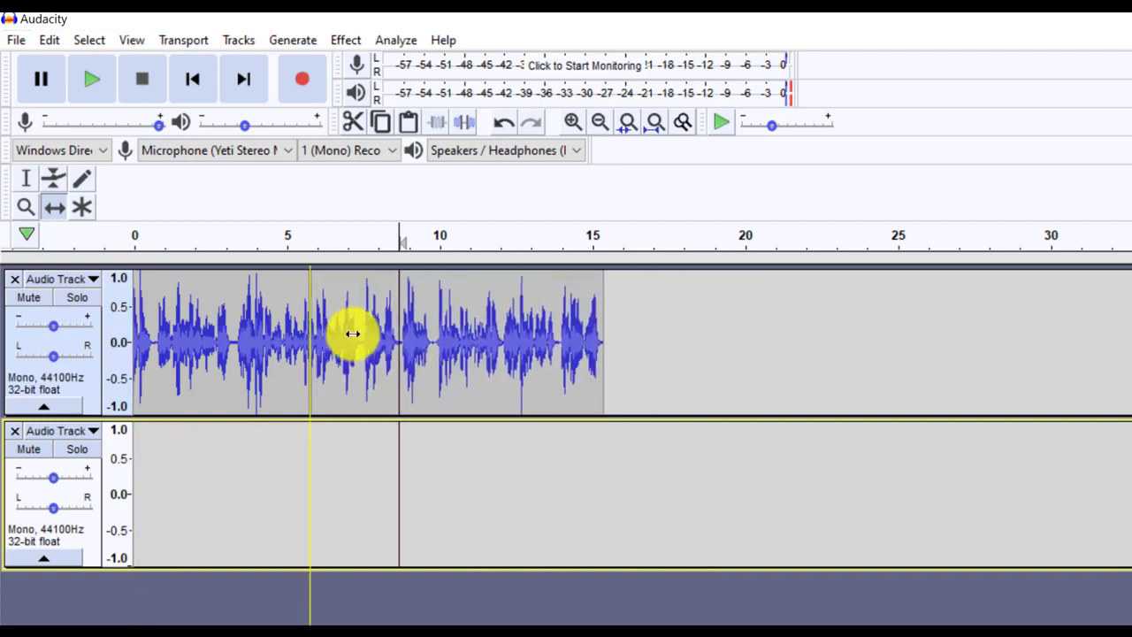
Step: Zoom in on the first track's waveform with the Zoom tool and zoom back out
left_click(30, 202)
left_click(338, 311)
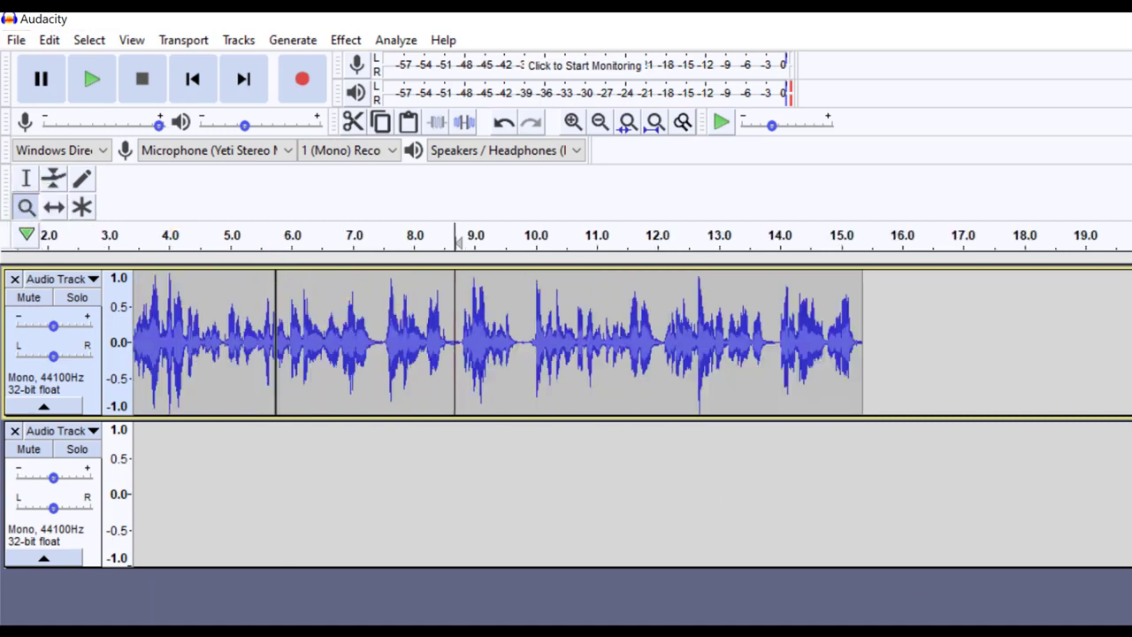
right_click(693, 518)
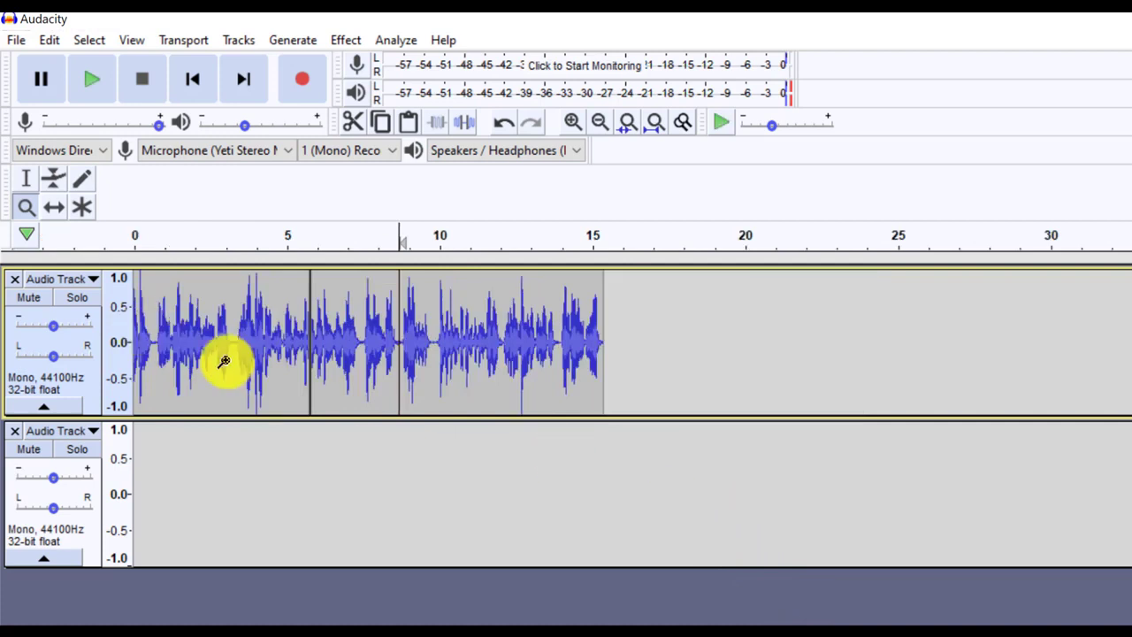
Step: Add an envelope point at about 4 seconds in the first track, keeping the envelope at full level, and activate the Multi-Tool
left_click(53, 178)
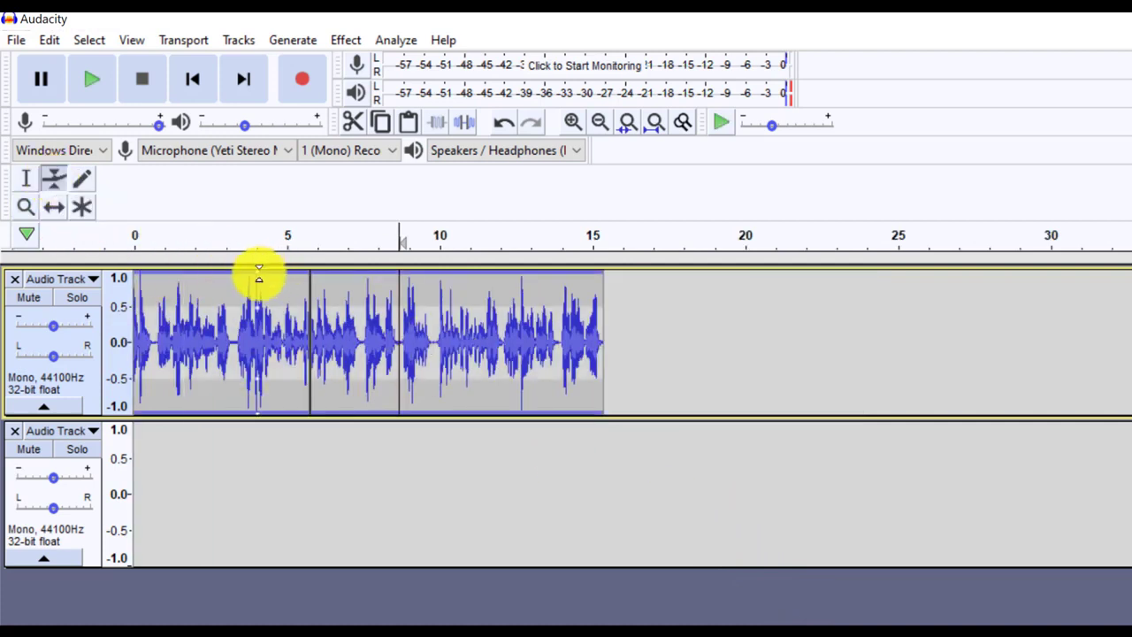
left_click_drag(257, 275, 260, 268)
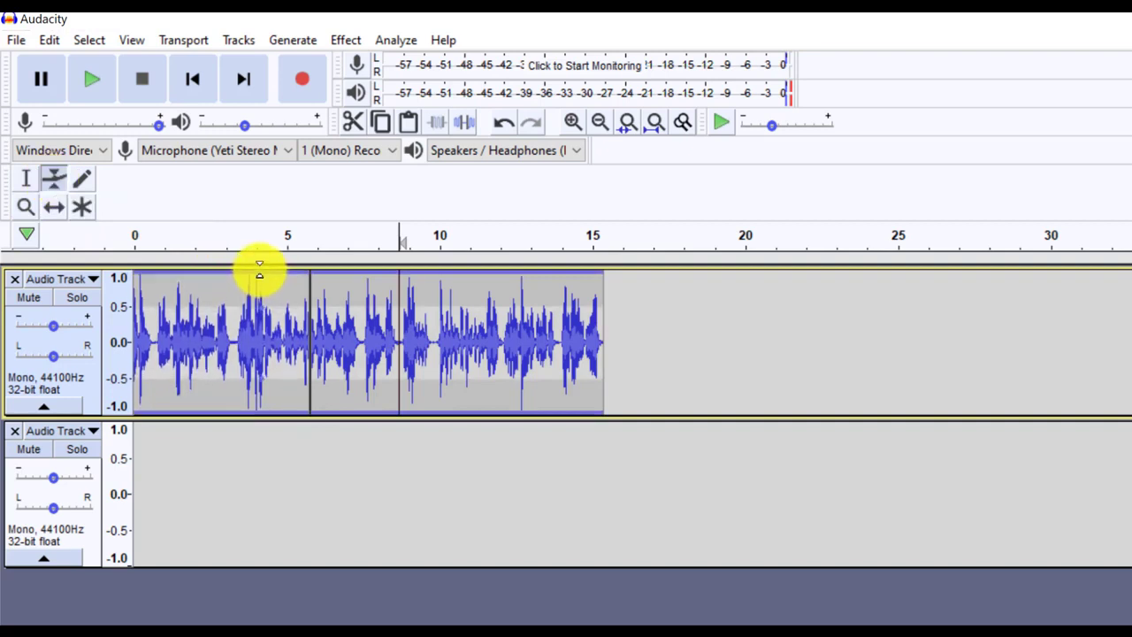
left_click(87, 205)
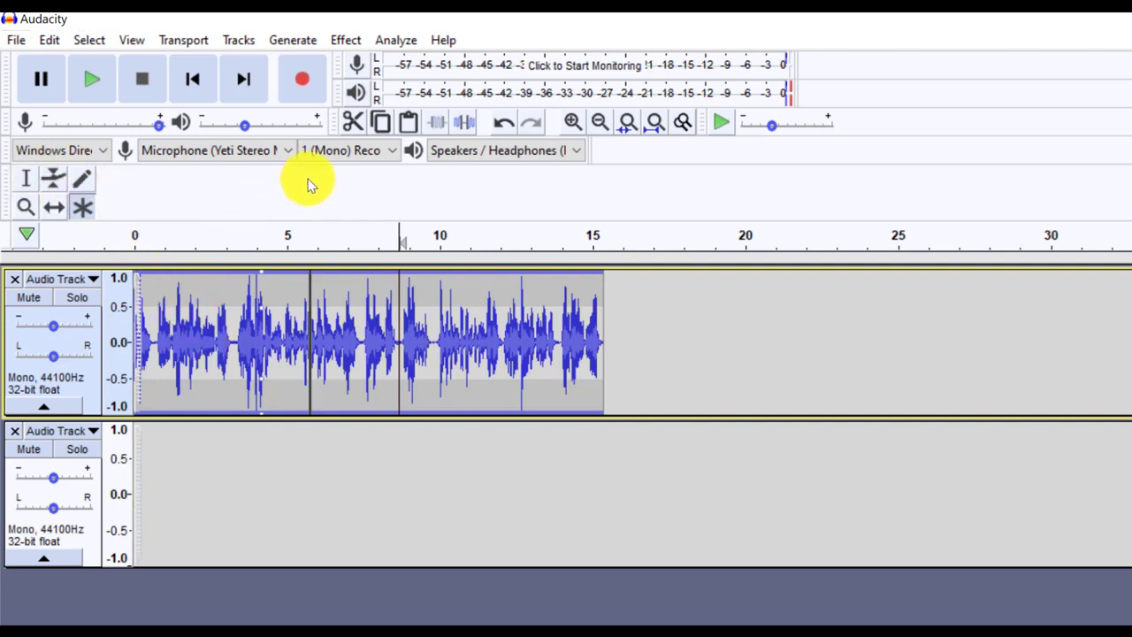
Step: Cut the audio from about 8.8 to 9.8 seconds in the first track and paste it back at the same place
left_click(30, 180)
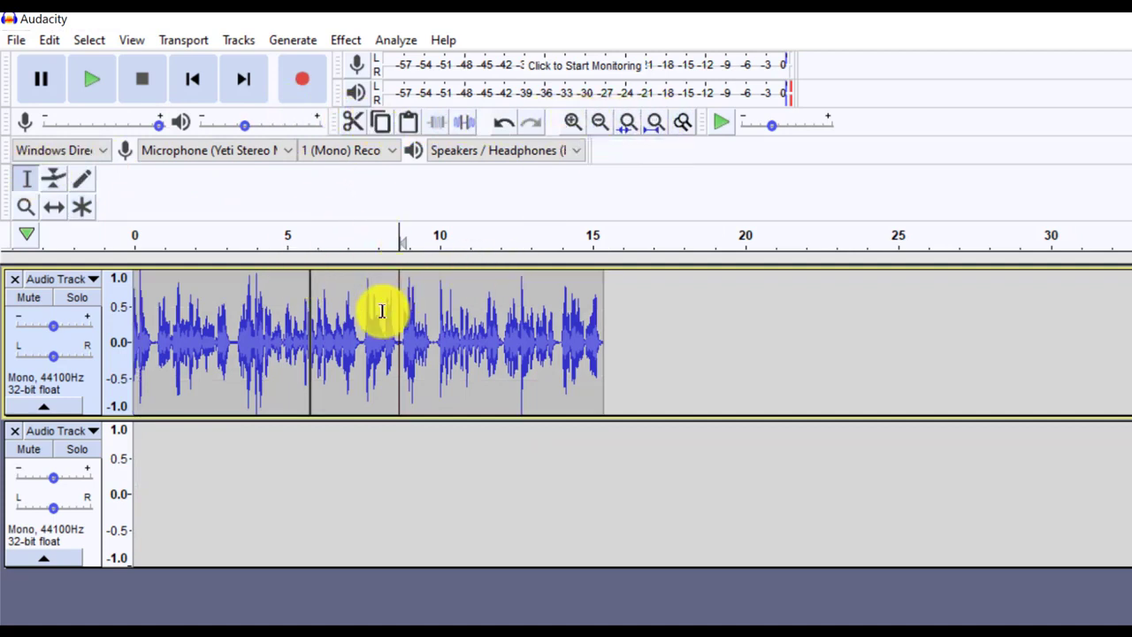
left_click_drag(401, 309, 432, 307)
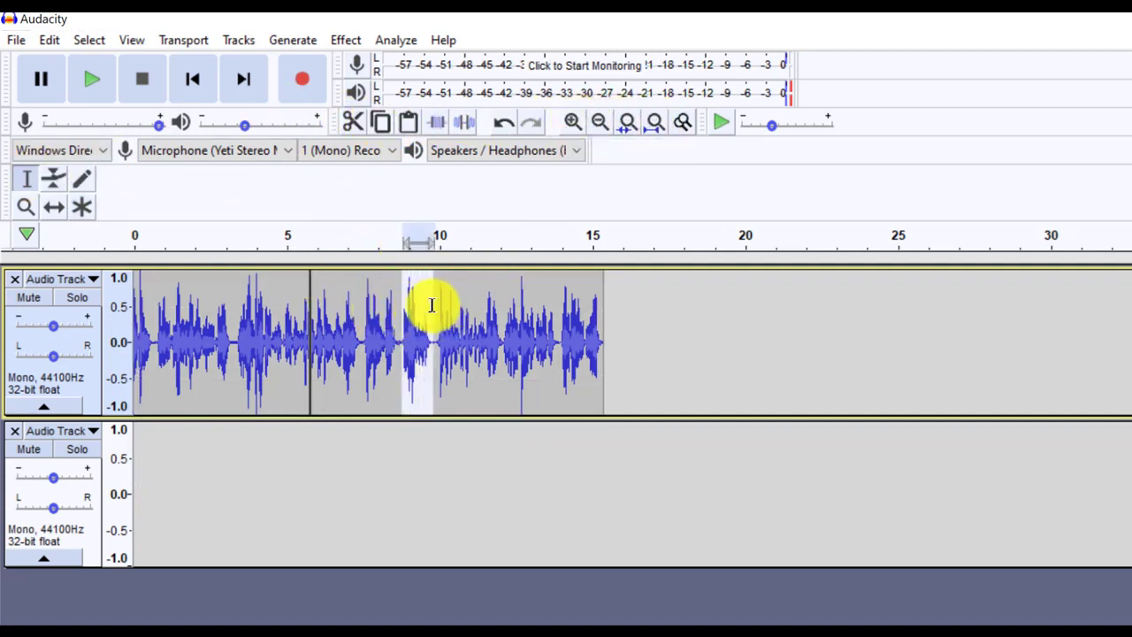
left_click(351, 124)
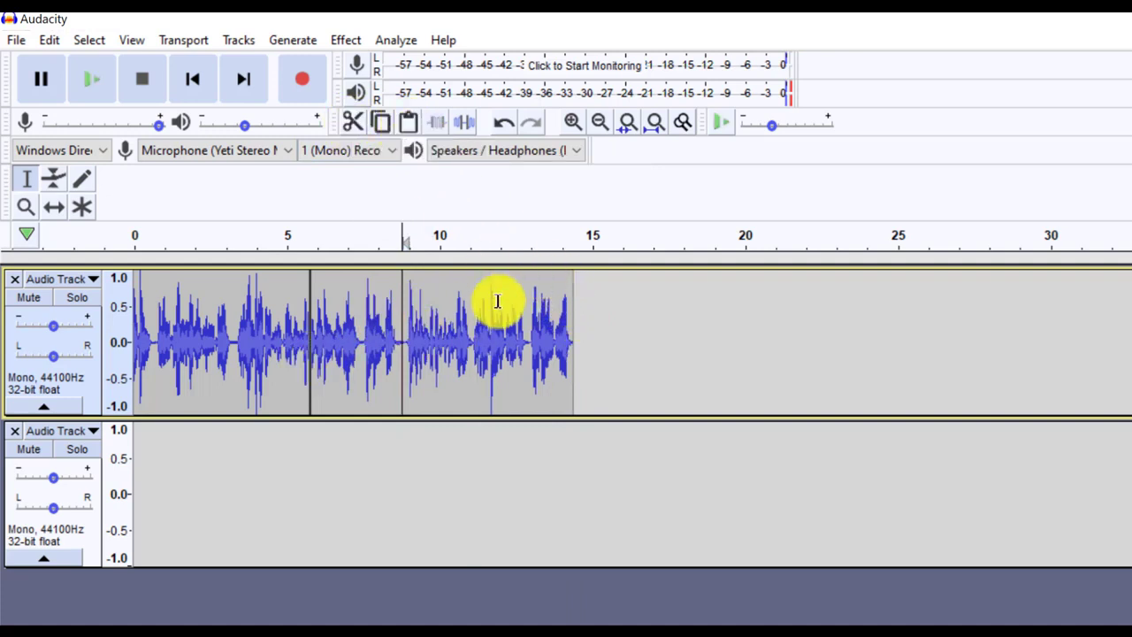
key("ctrl+v")
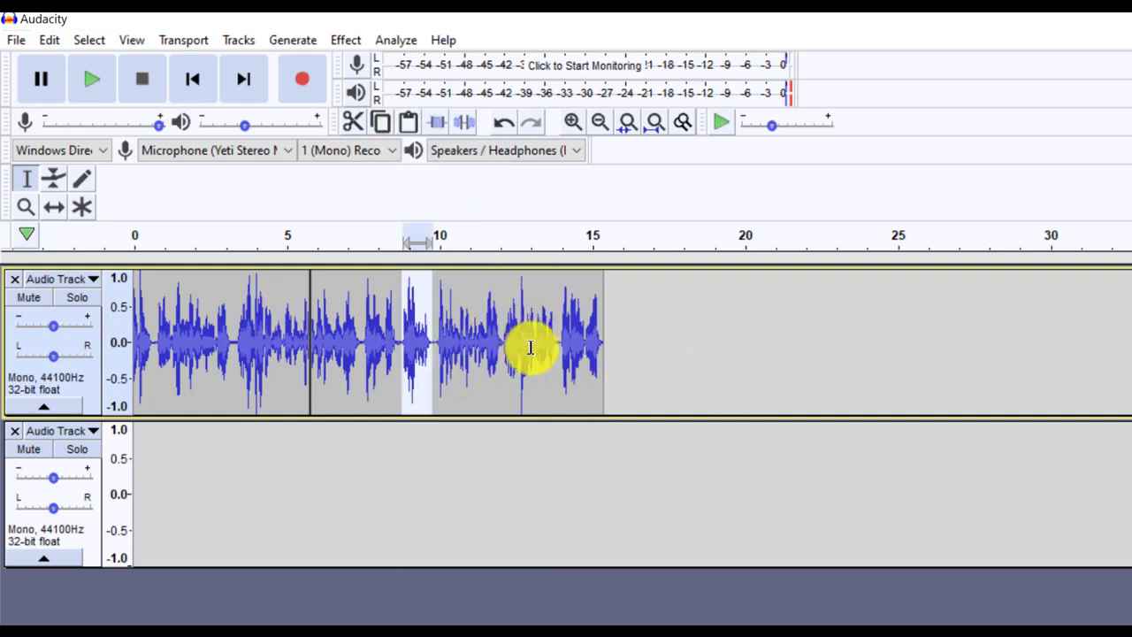
Step: Trim the second clip in the first track to the audio between about 5.9 and 8.5 seconds
left_click_drag(381, 345, 438, 341)
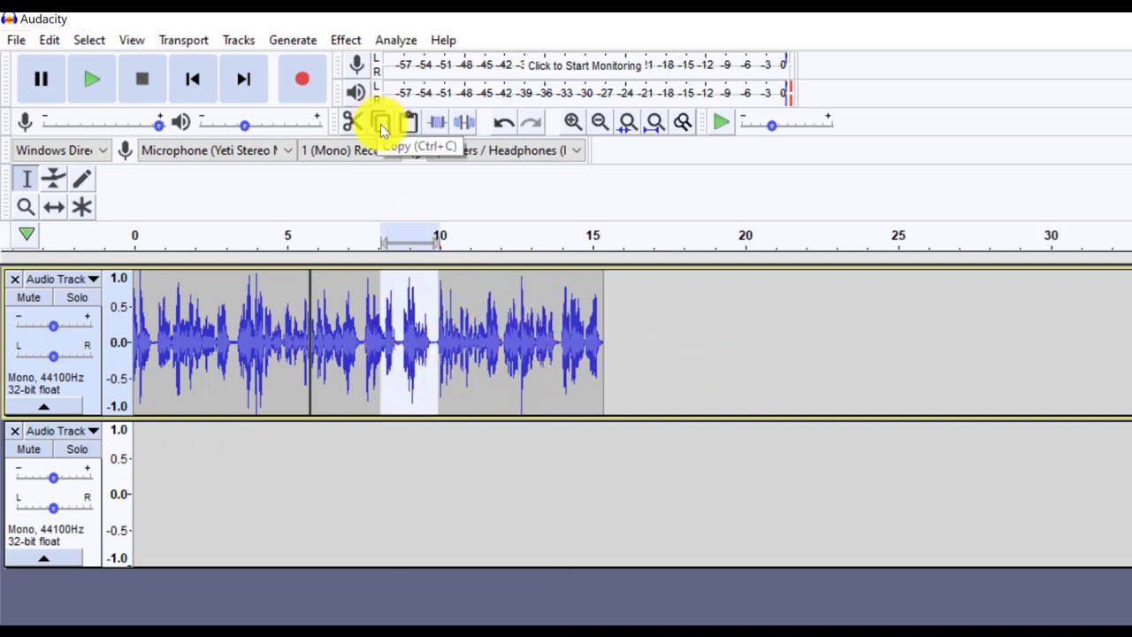
left_click(493, 326)
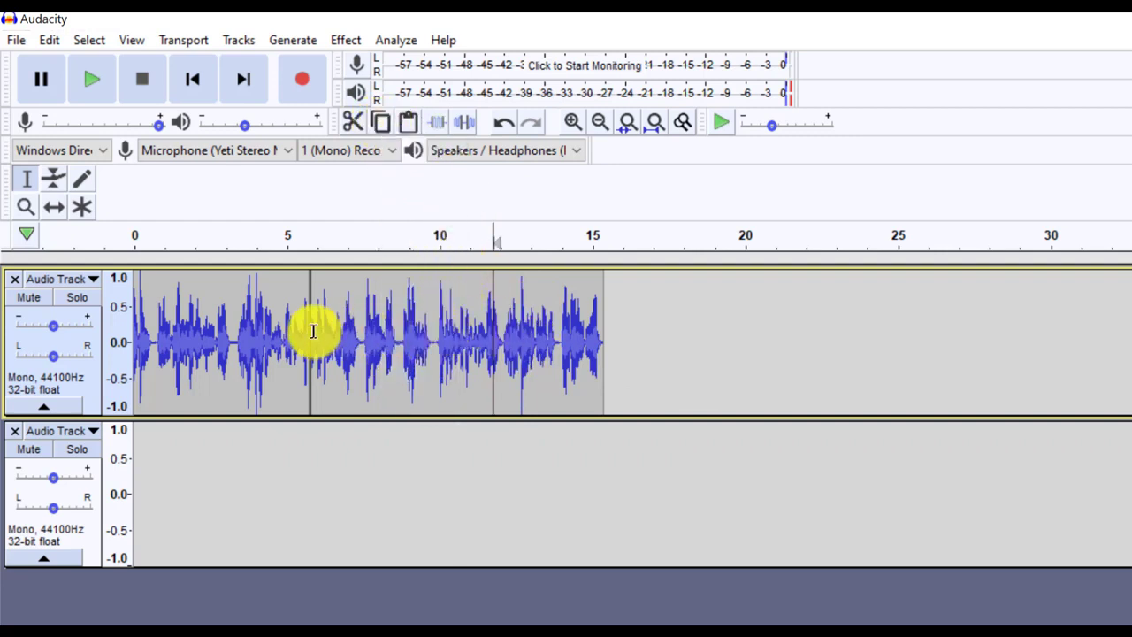
left_click_drag(312, 329, 394, 331)
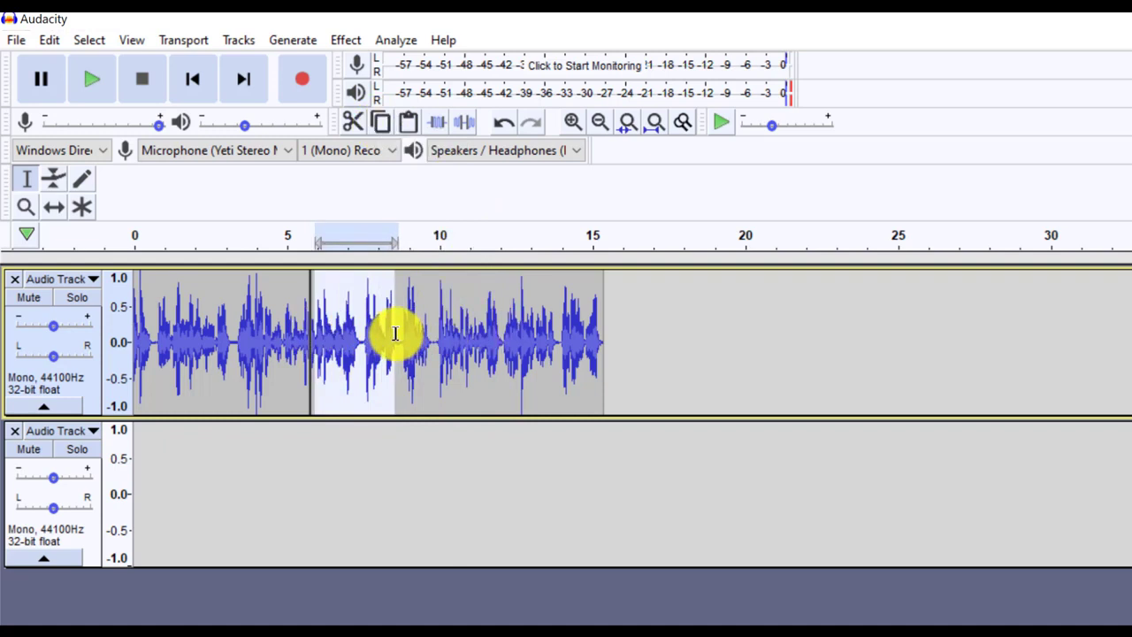
left_click(436, 129)
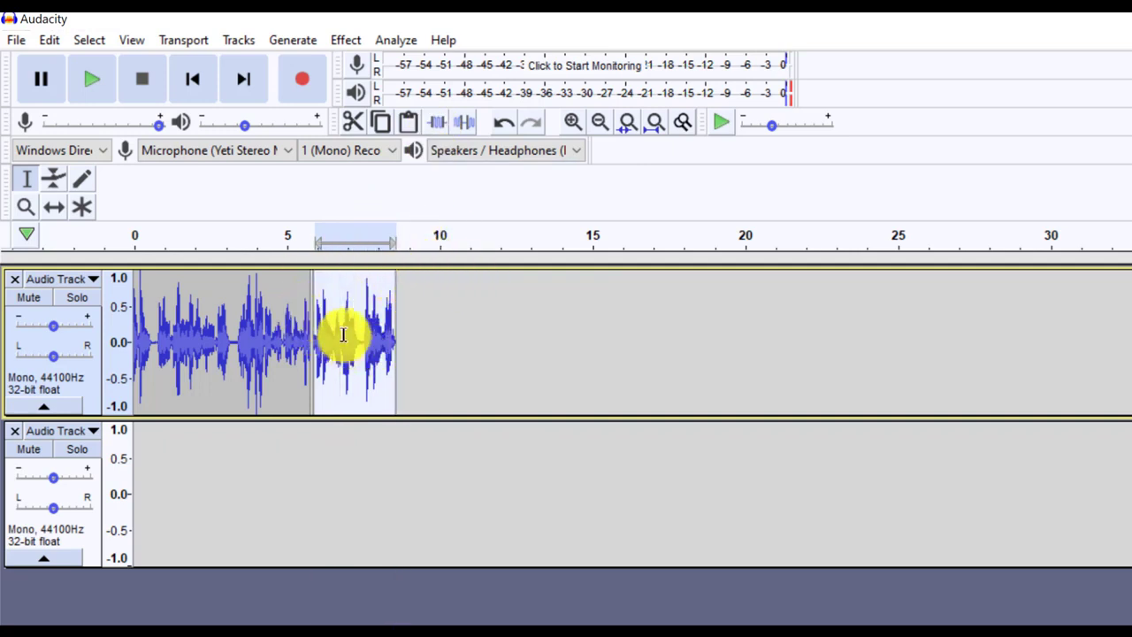
Step: Delete the first clip in the first track, and undo both the deletion and the trim
double_click(256, 322)
key("Delete")
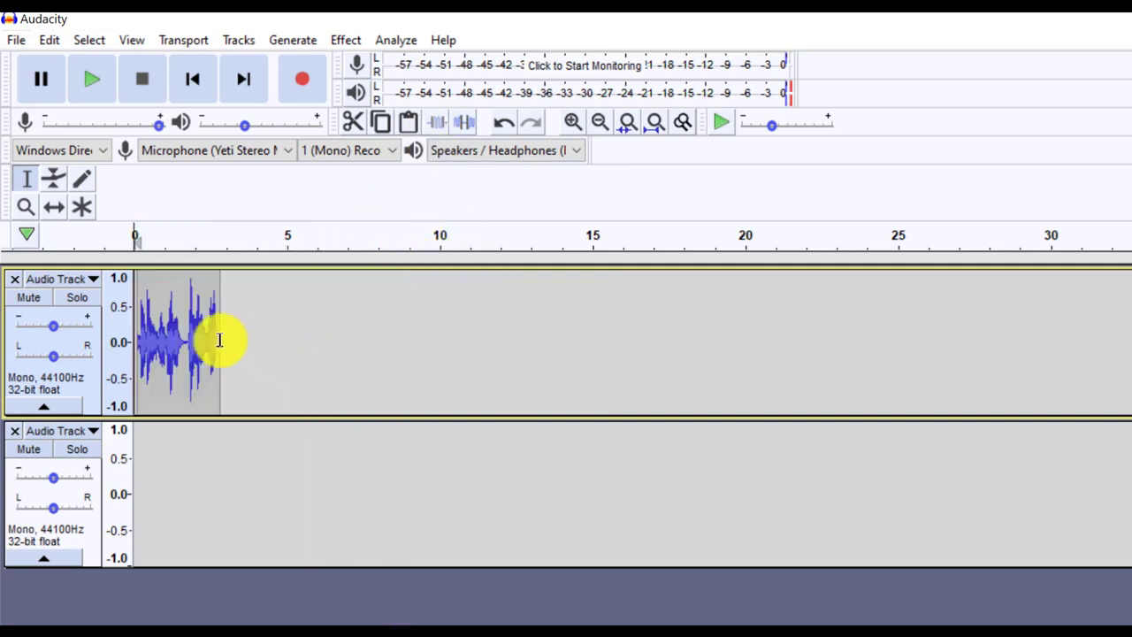
key("ctrl+z")
key("ctrl+z")
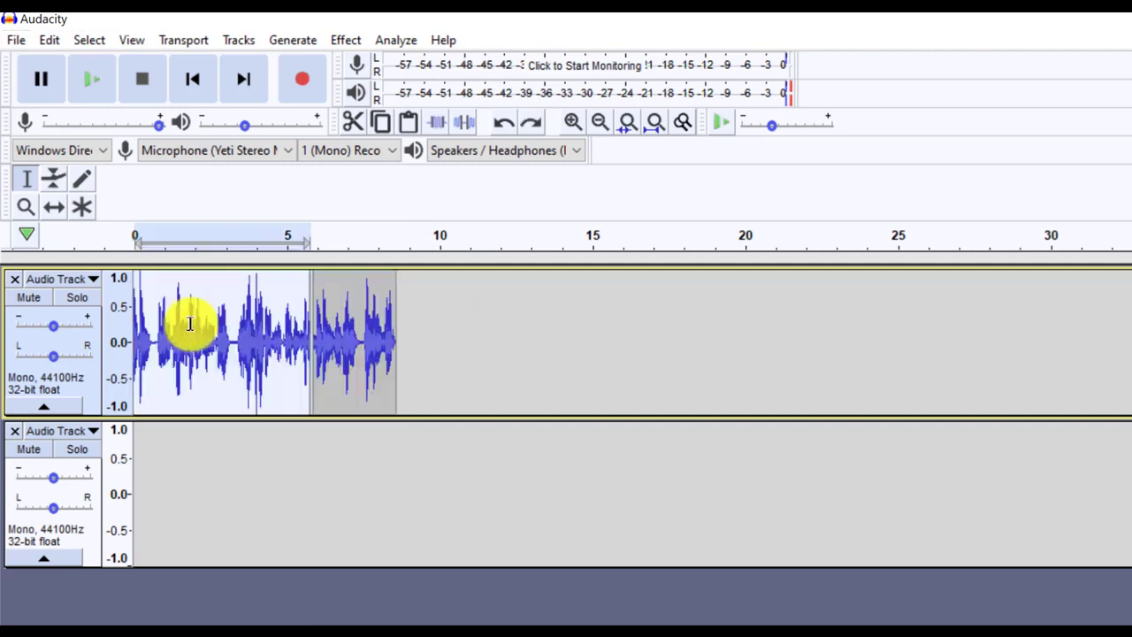
left_click(487, 329)
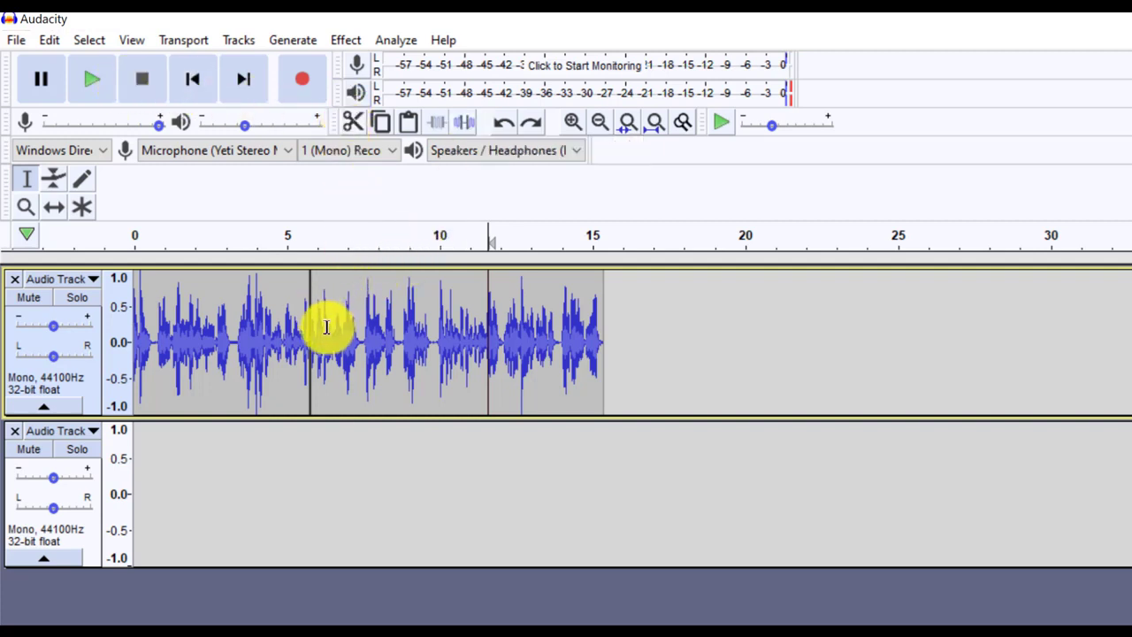
Step: Silence the audio from about 7.3 to 9 seconds in the first track, and undo the silencing
left_click_drag(357, 321, 407, 321)
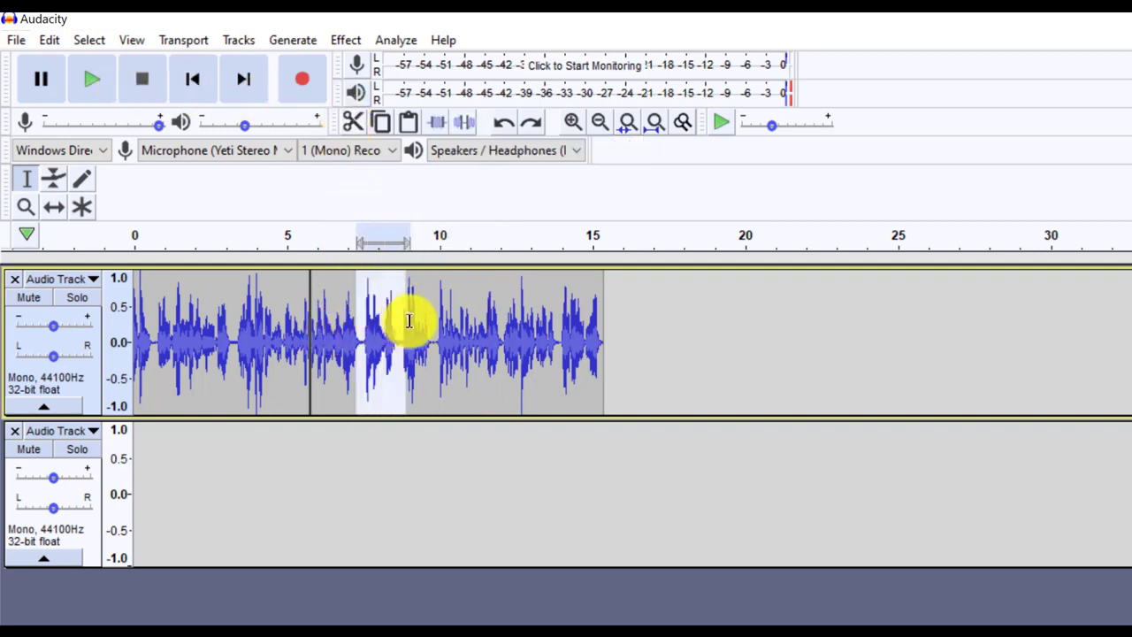
left_click(463, 122)
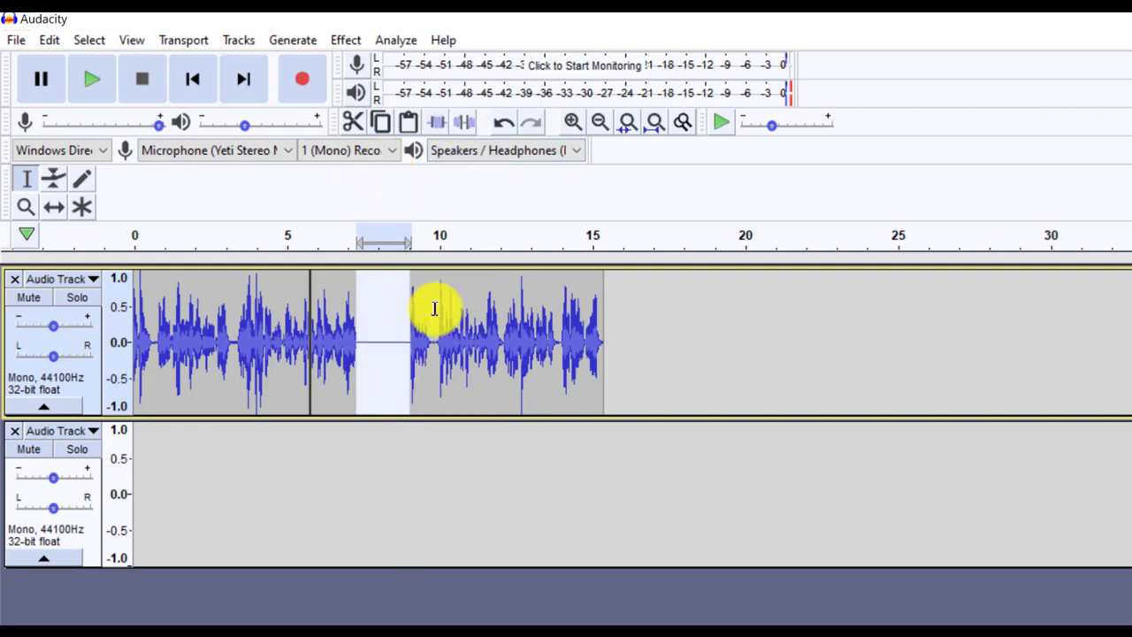
key("ctrl+z")
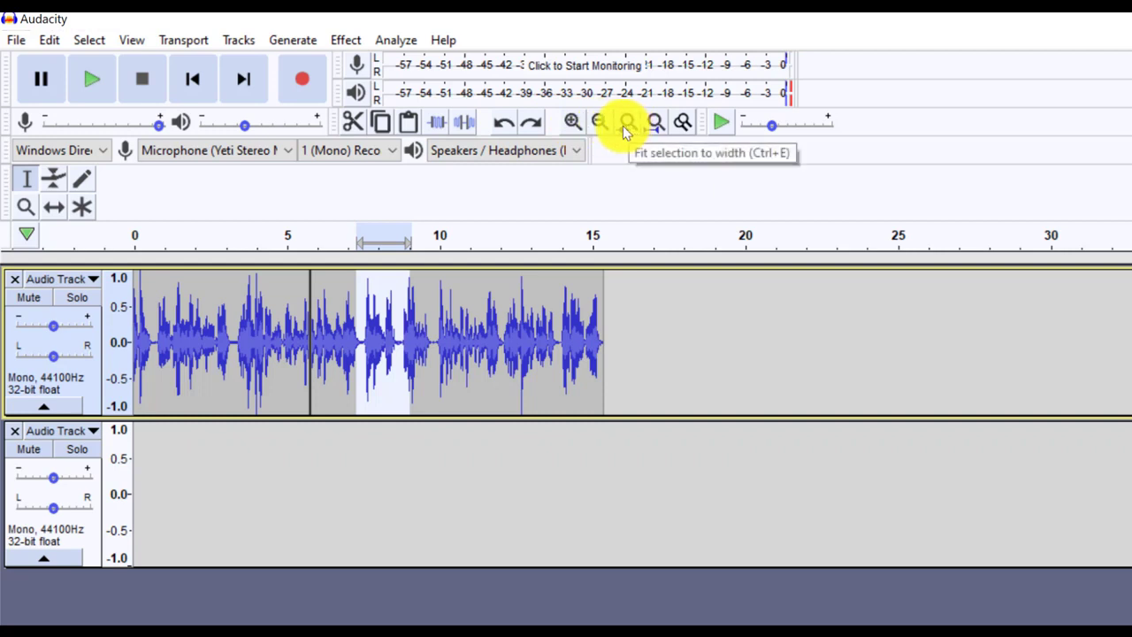
left_click(546, 339)
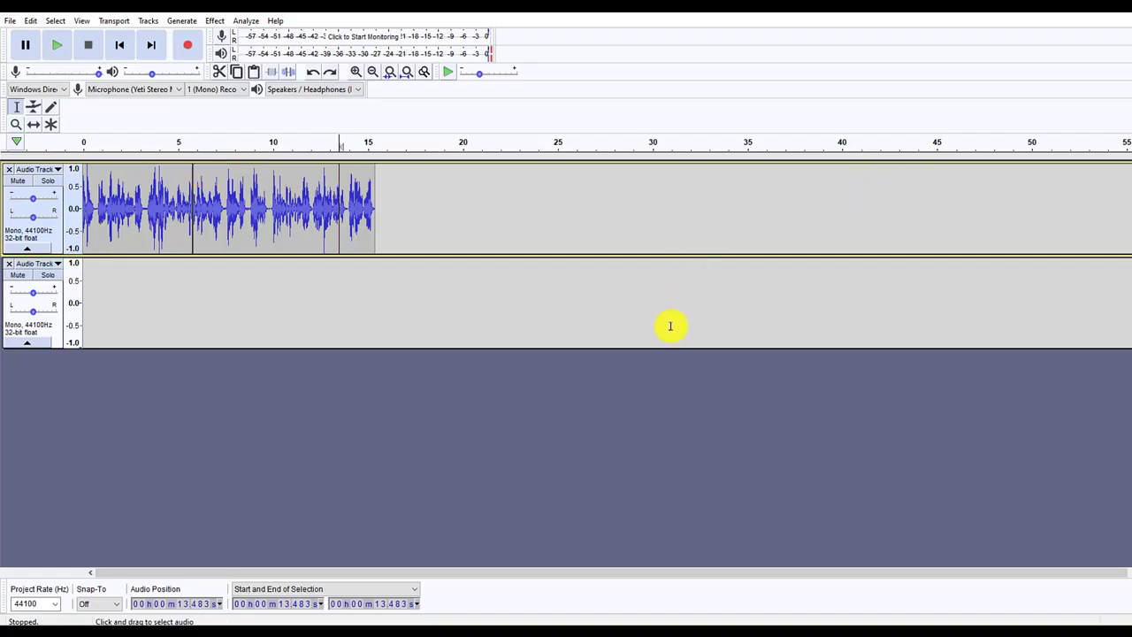
Step: Select the audio from about 6.5 to 13 seconds in the first track and fit the selection to the window width
scroll(670, 326, "down", 2)
scroll(670, 326, "up", 2)
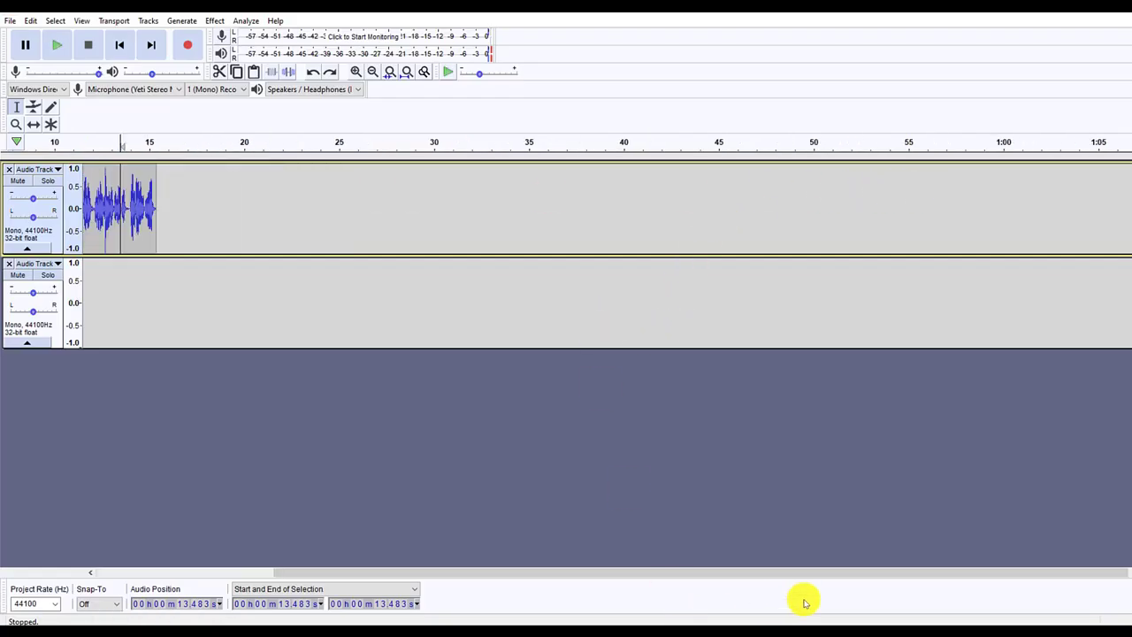
left_click_drag(244, 573, 169, 540)
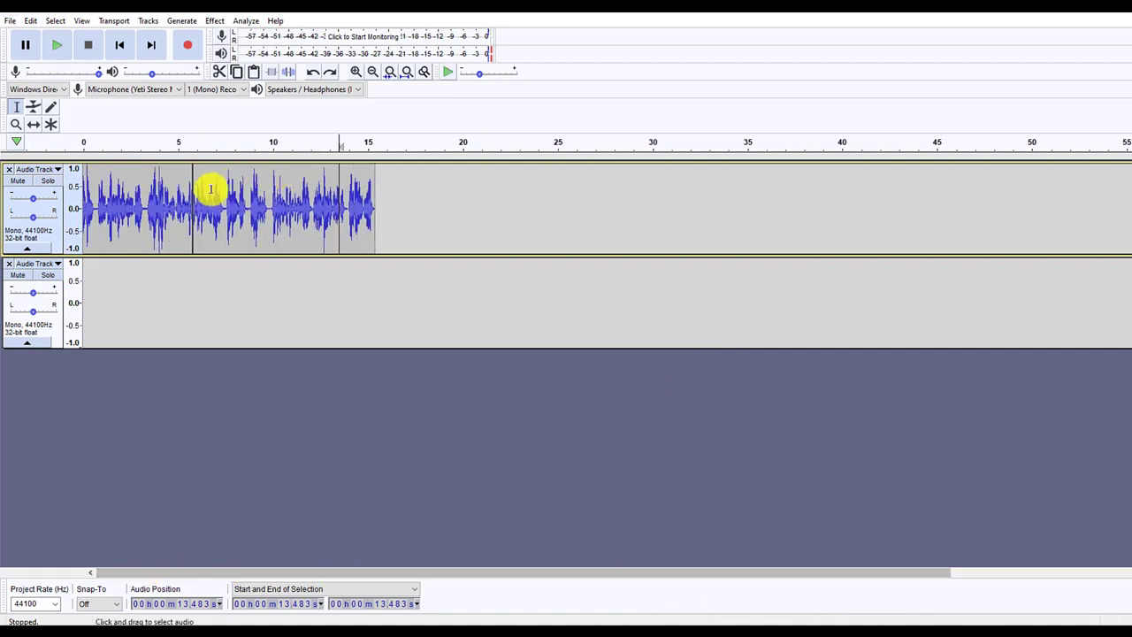
left_click_drag(207, 185, 328, 205)
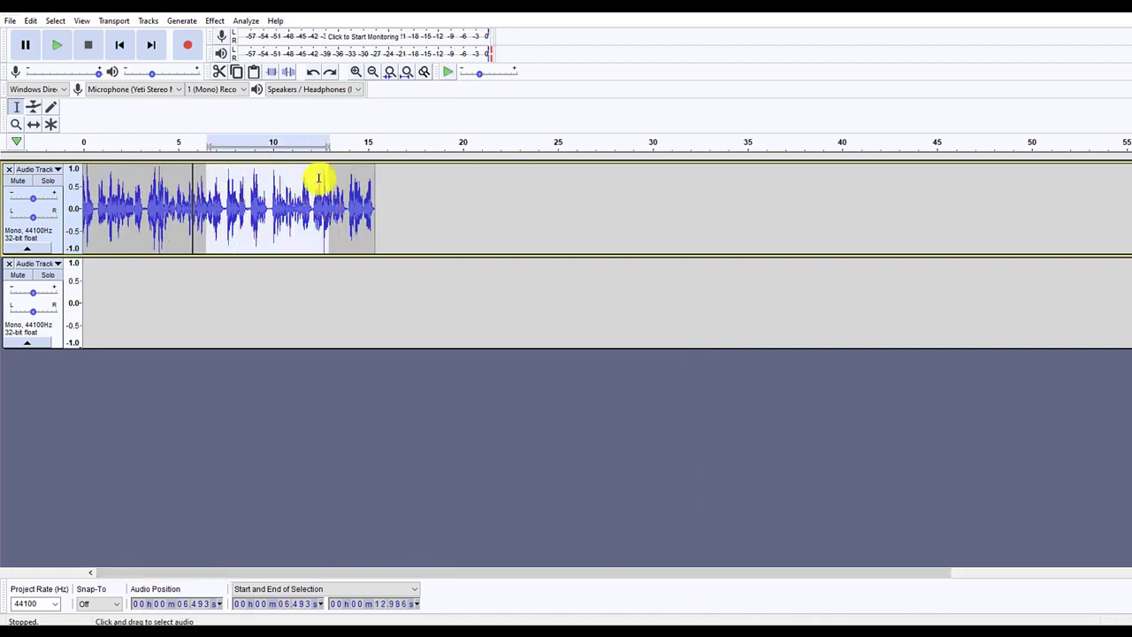
left_click(389, 72)
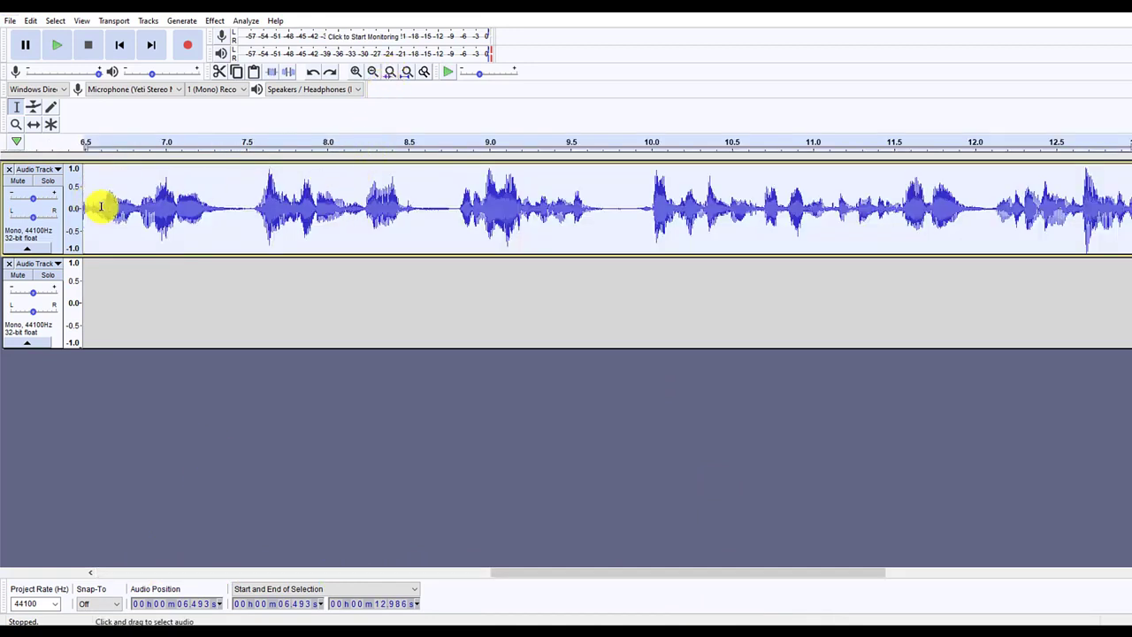
Step: Undo the earlier paste at about 8.8 seconds in the first track, and zoom back out on the recording
key("ctrl+z")
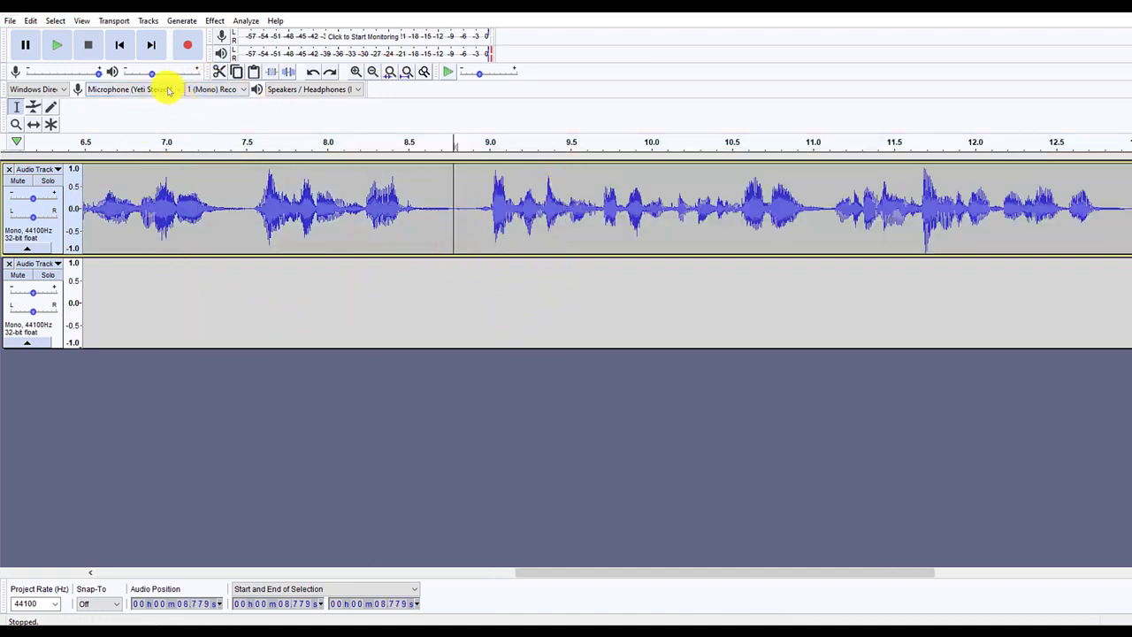
scroll(368, 296, "down", 2)
scroll(368, 297, "down", 1)
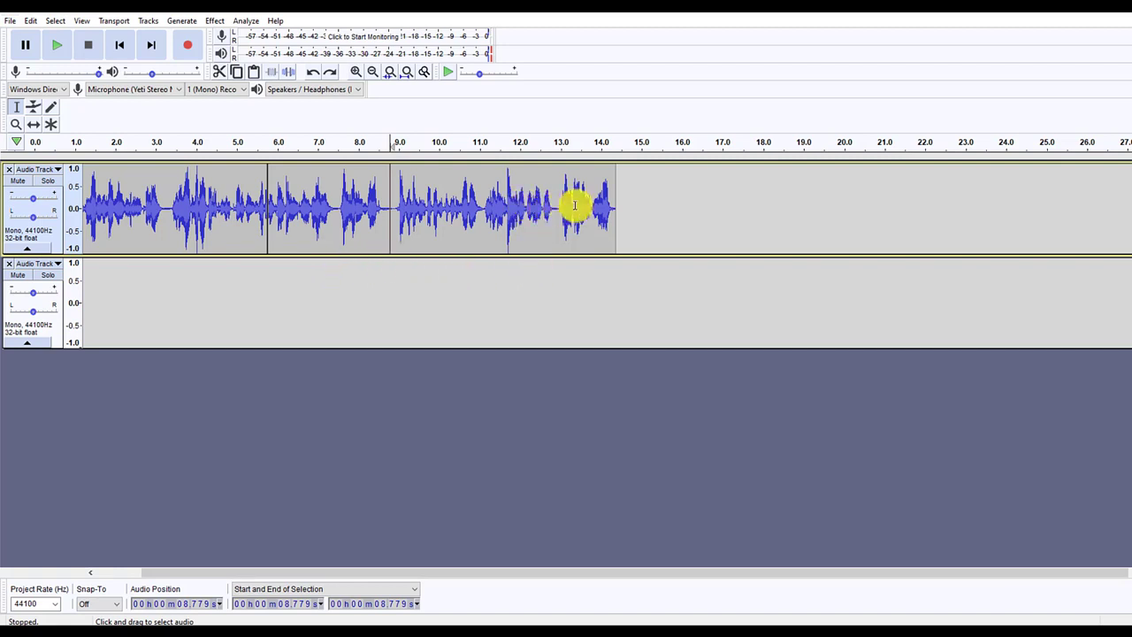
left_click_drag(577, 204, 320, 217)
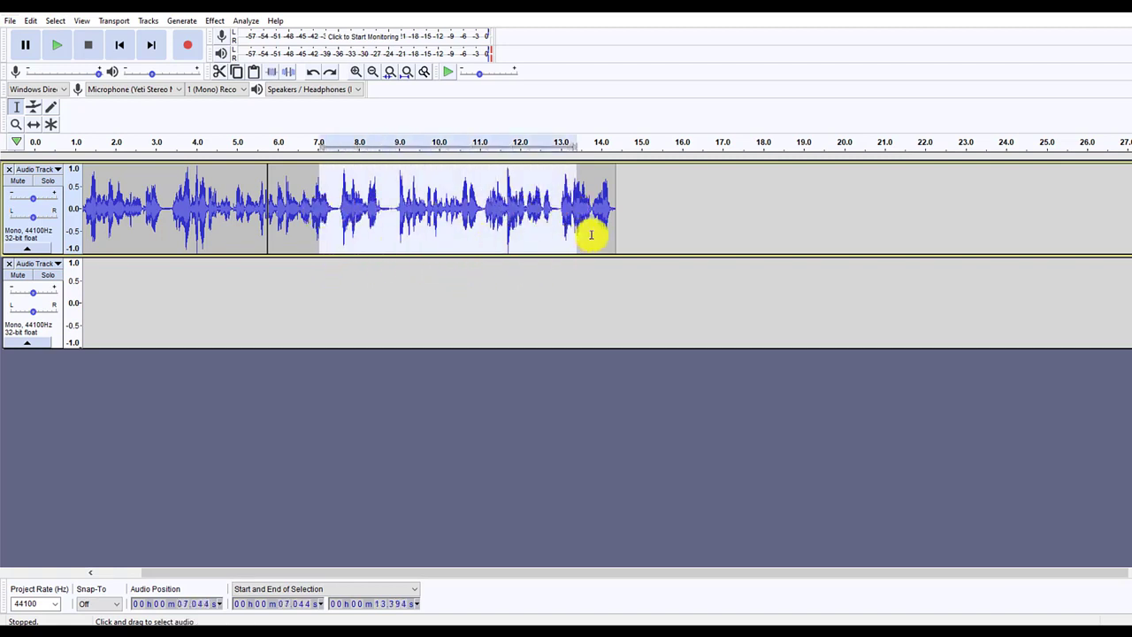
left_click(236, 219)
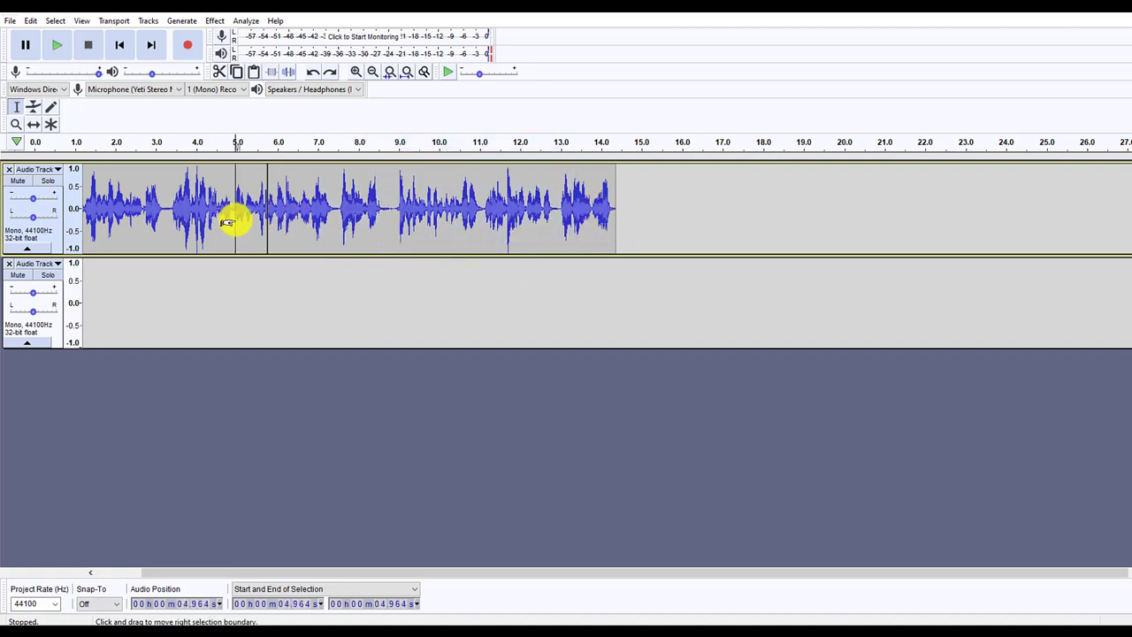
Step: Amplify all the audio by 3.6 dB with clipping allowed, and undo the amplification
key("ctrl+a")
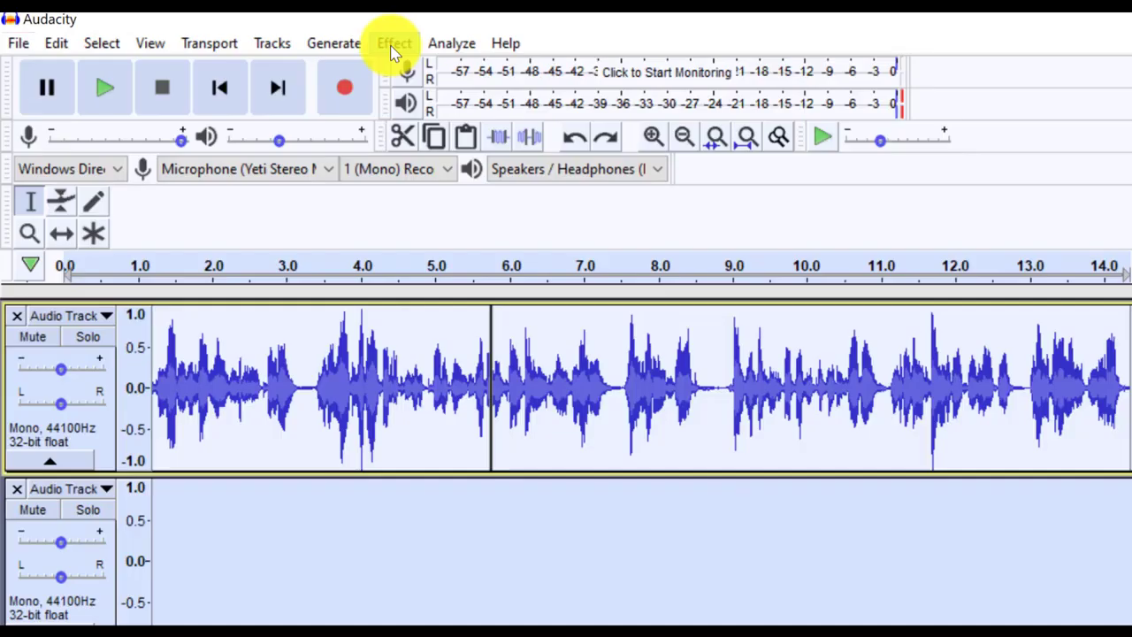
left_click(215, 20)
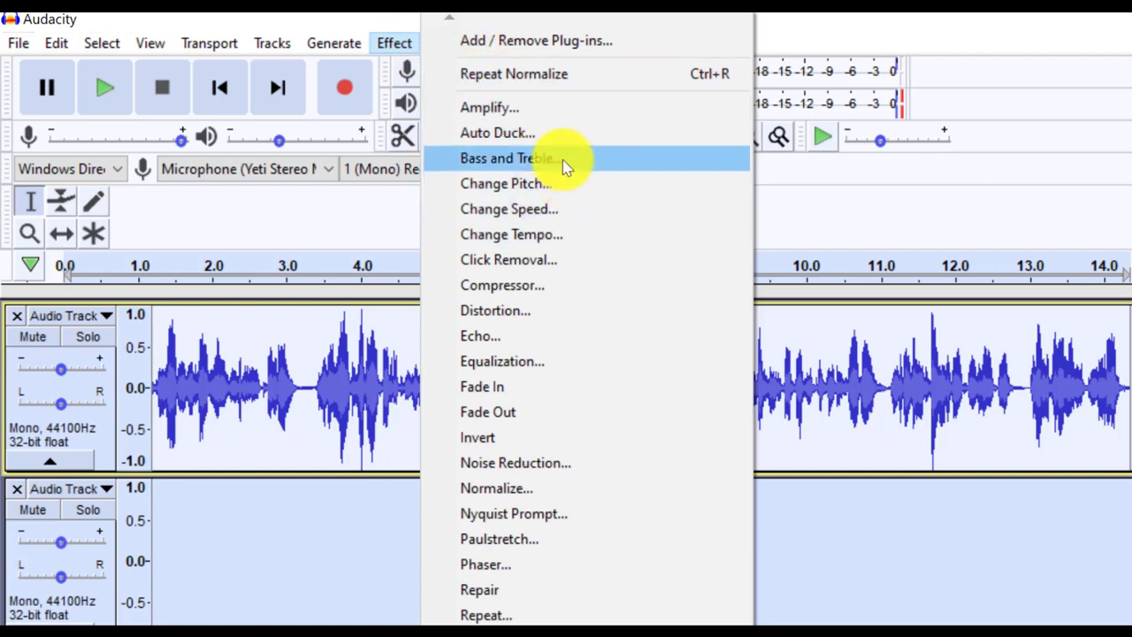
left_click(544, 108)
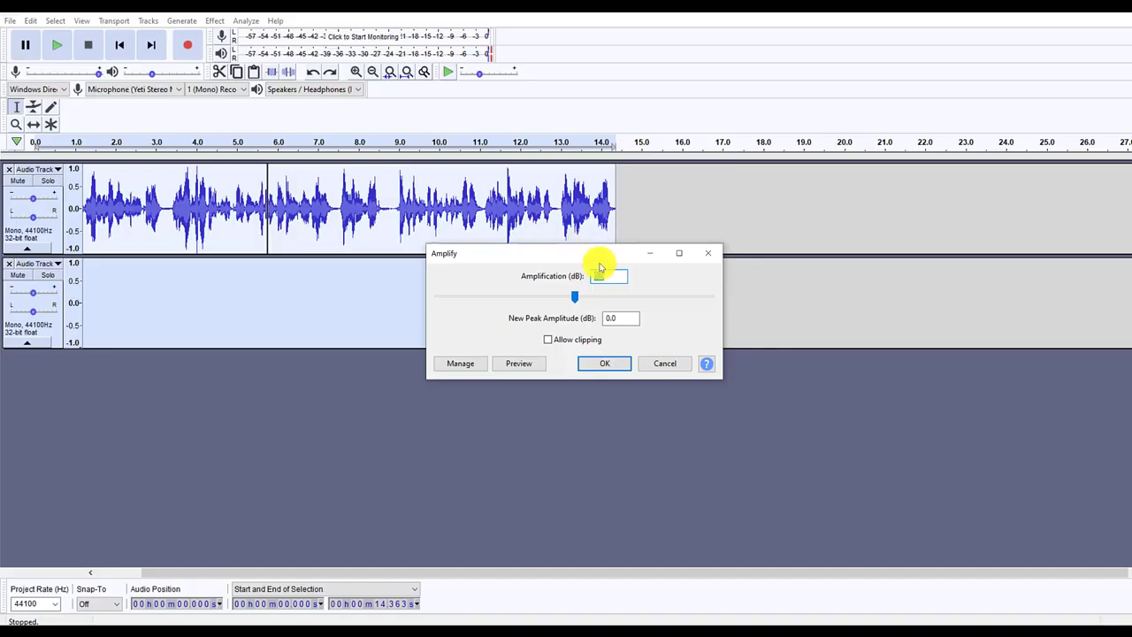
left_click_drag(580, 301, 582, 297)
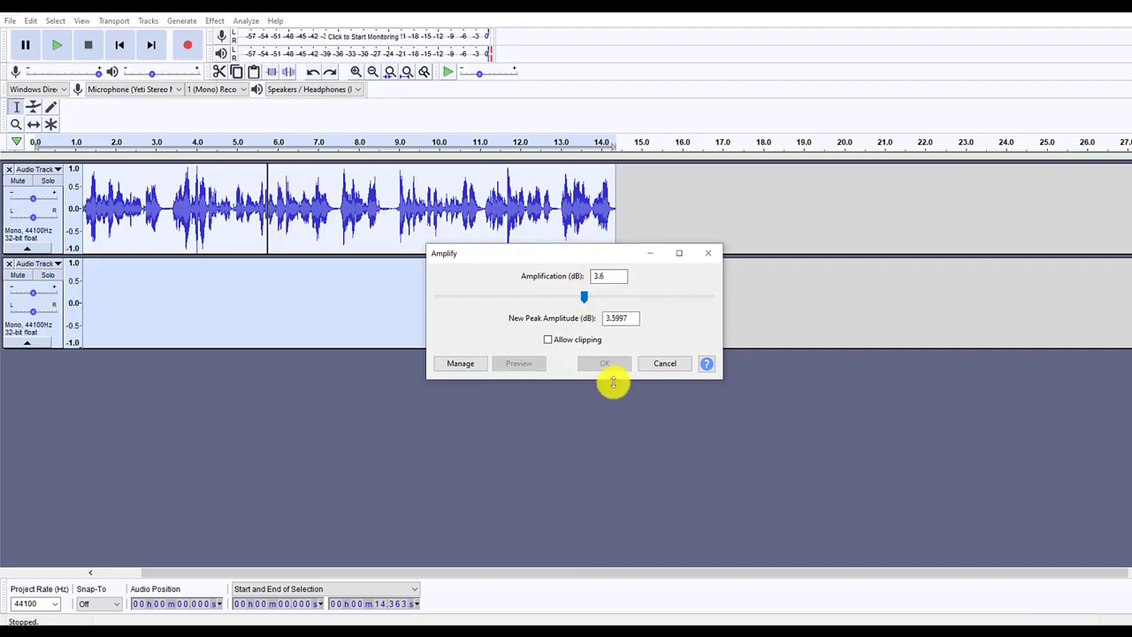
left_click(549, 341)
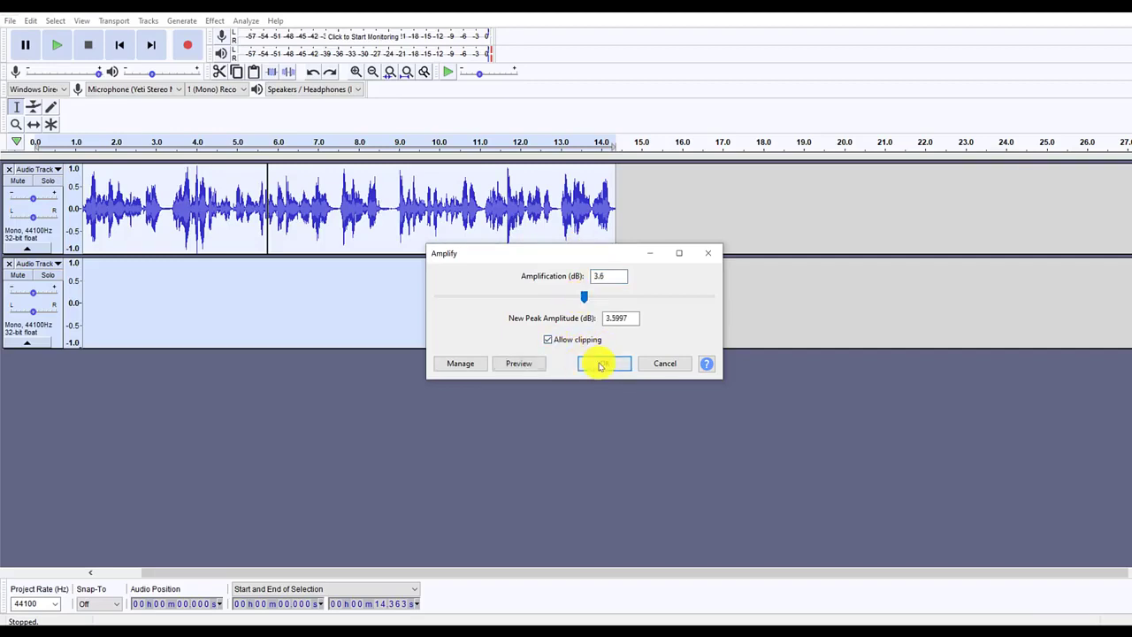
left_click(605, 363)
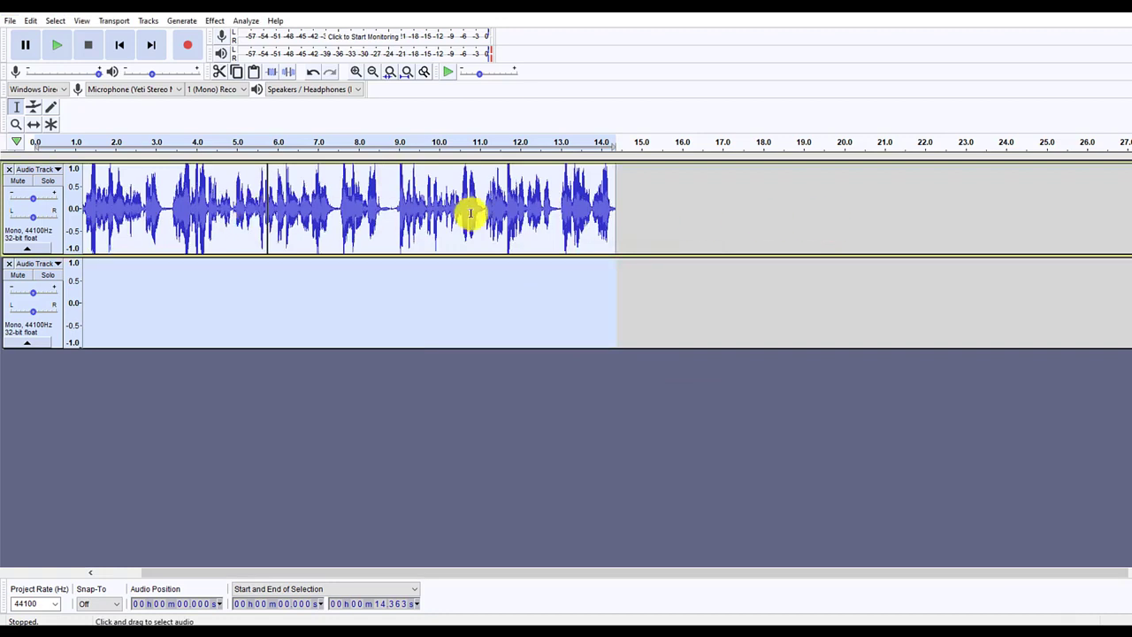
key("ctrl+z")
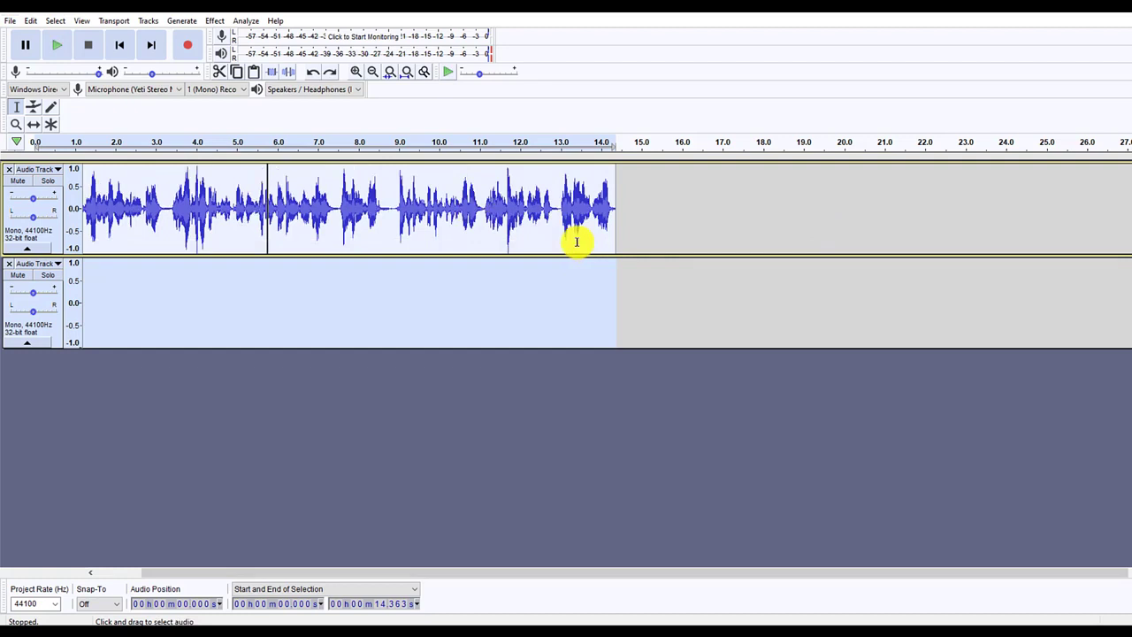
Step: Record about 3.6 seconds of background silence at the end of the first track
left_click(610, 245)
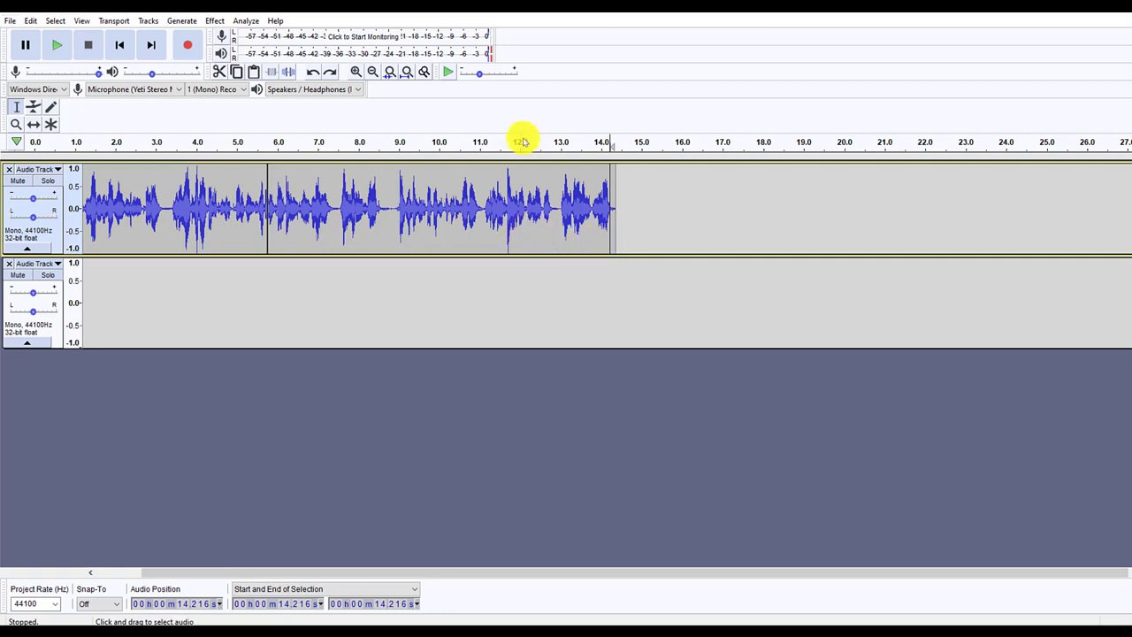
left_click(612, 200)
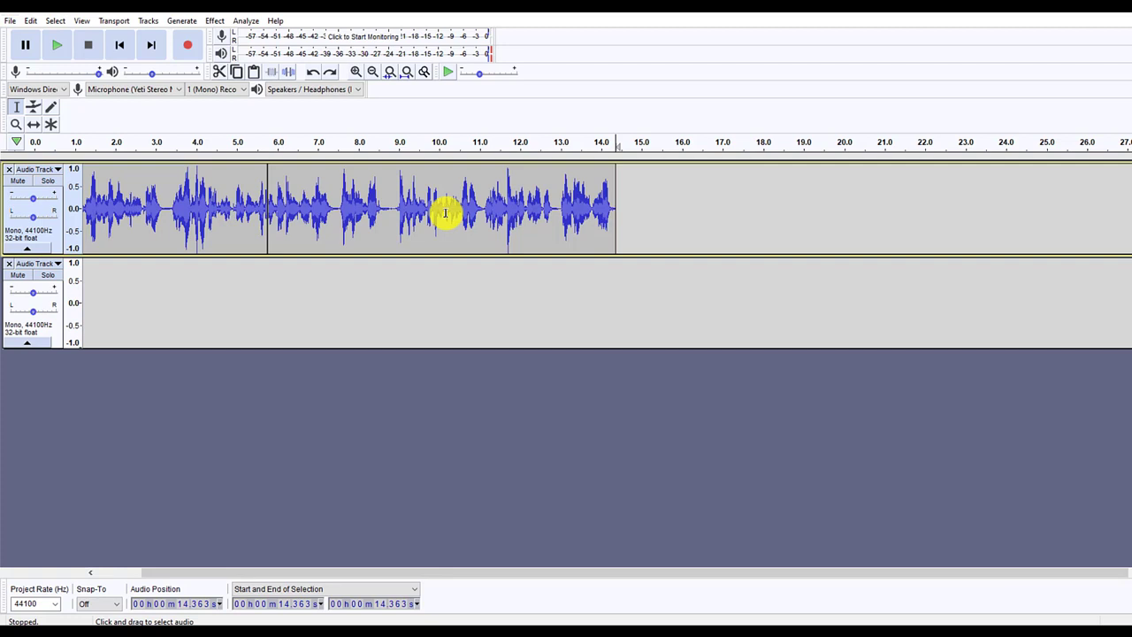
left_click(609, 176)
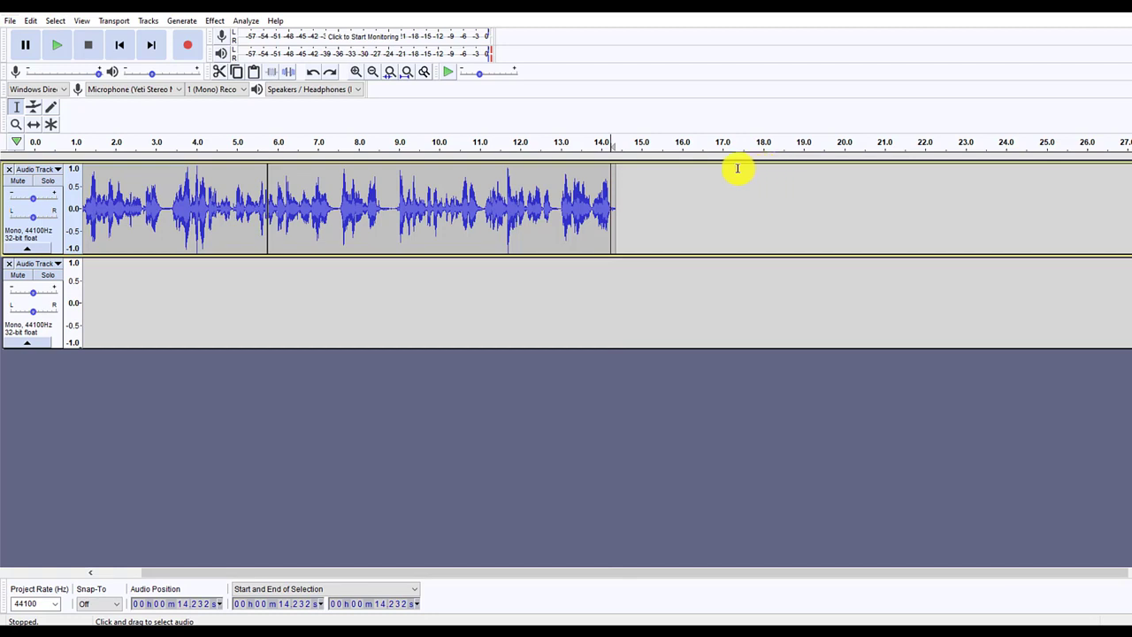
left_click(188, 45)
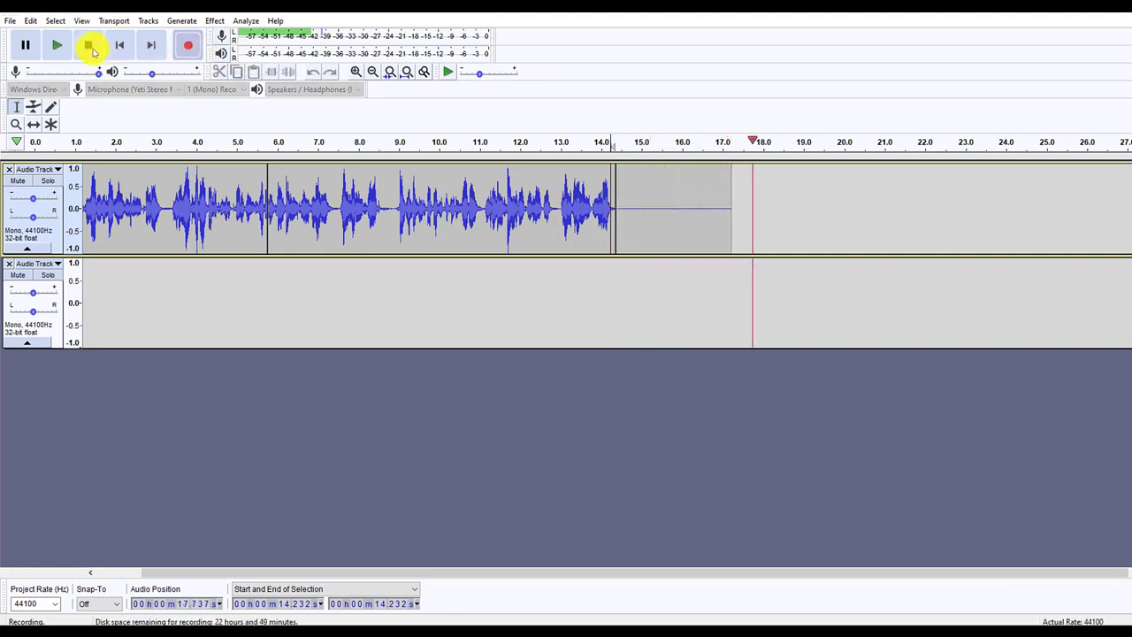
left_click(88, 44)
Step: Get a Noise Reduction profile from the silent audio between about 14.6 and 17.5 seconds in the first track
left_click_drag(625, 189, 742, 205)
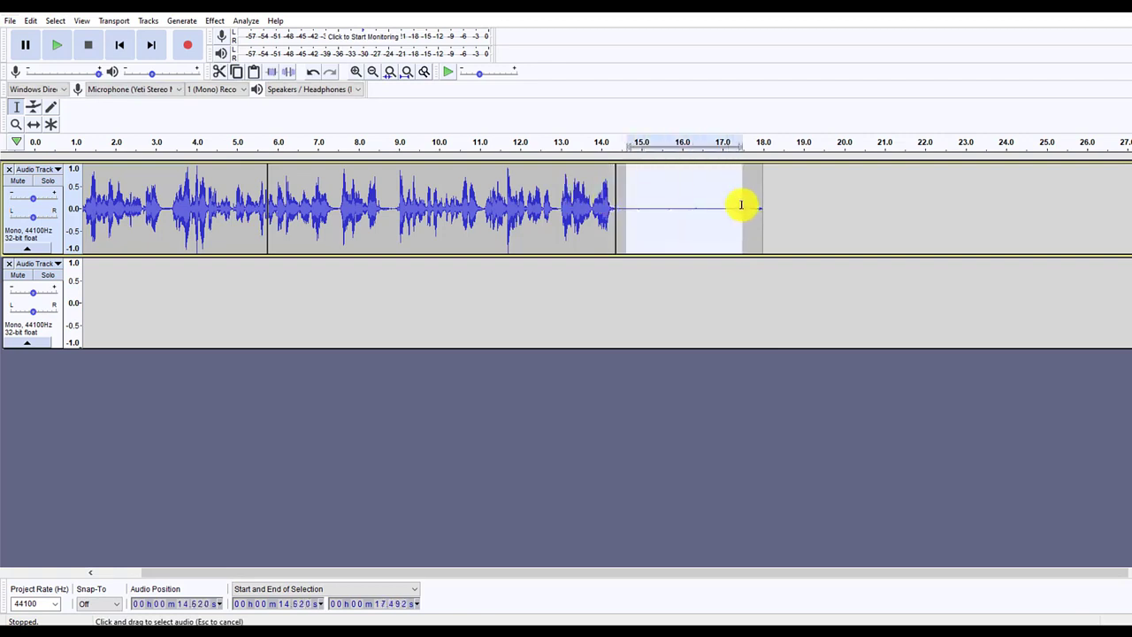
left_click(215, 20)
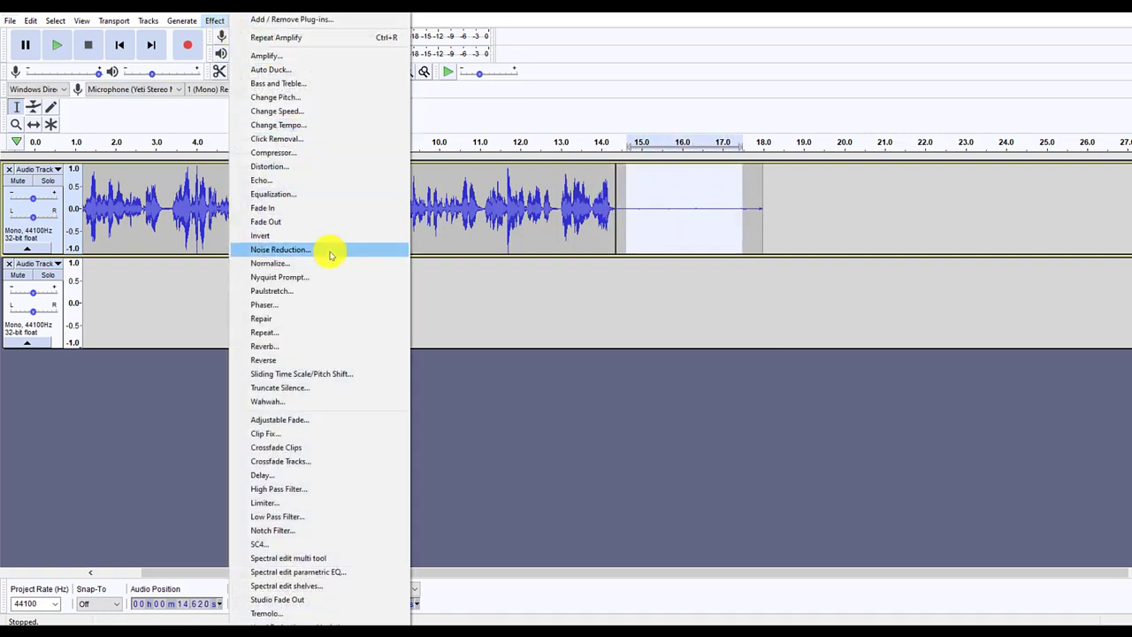
left_click(330, 250)
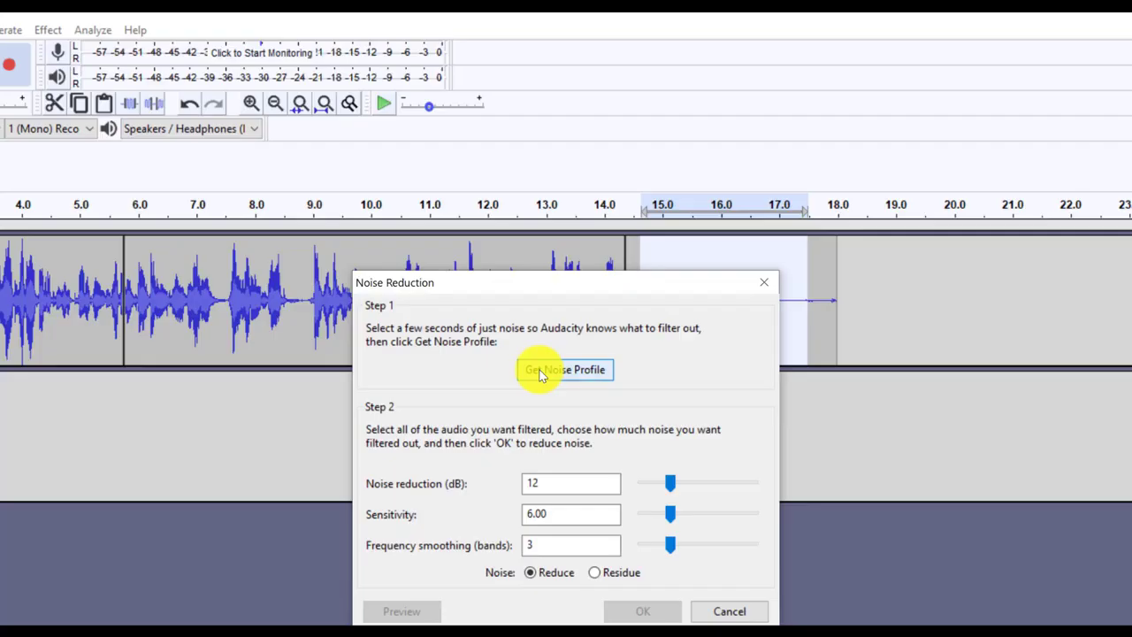
left_click(541, 371)
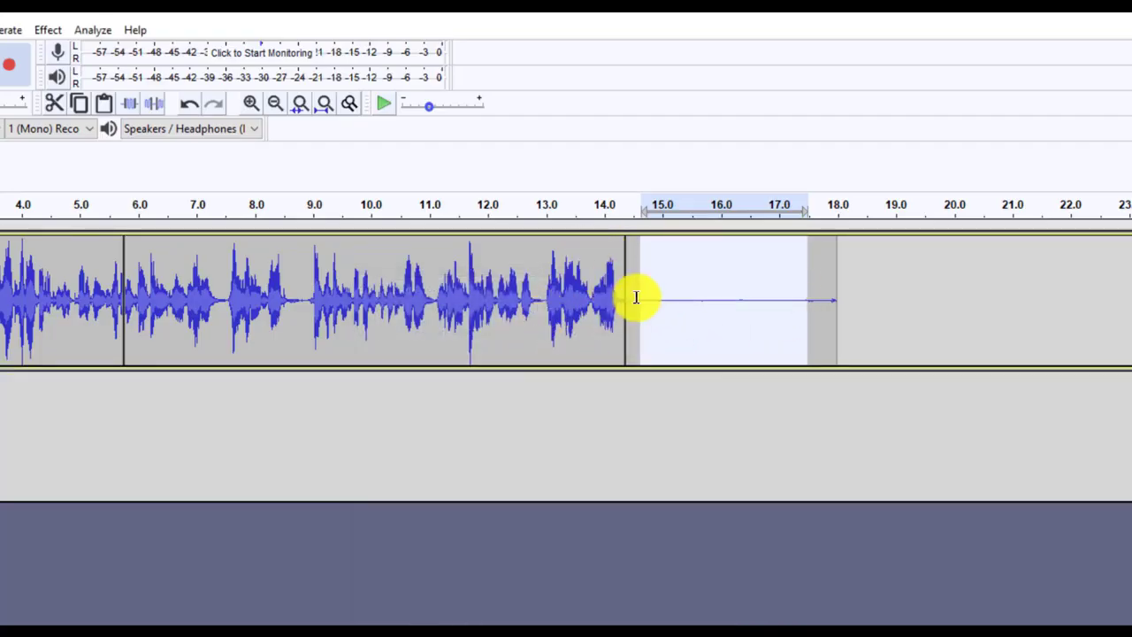
Step: Apply Noise Reduction to all the audio with 12 dB reduction, sensitivity 6.00 and 3 frequency smoothing bands
key("ctrl+a")
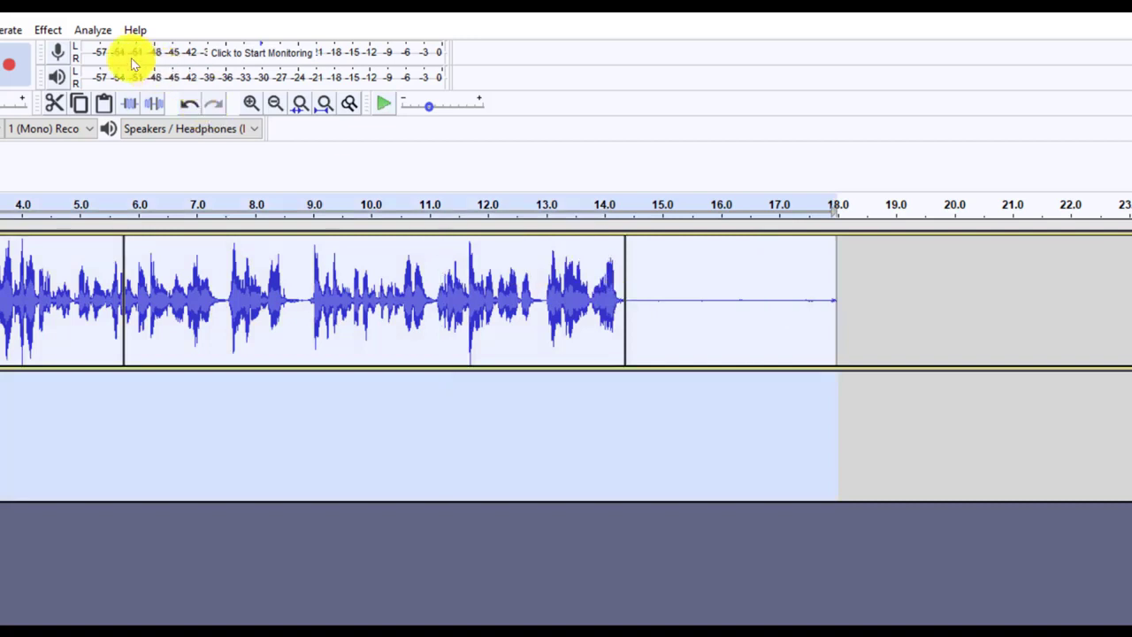
left_click(52, 32)
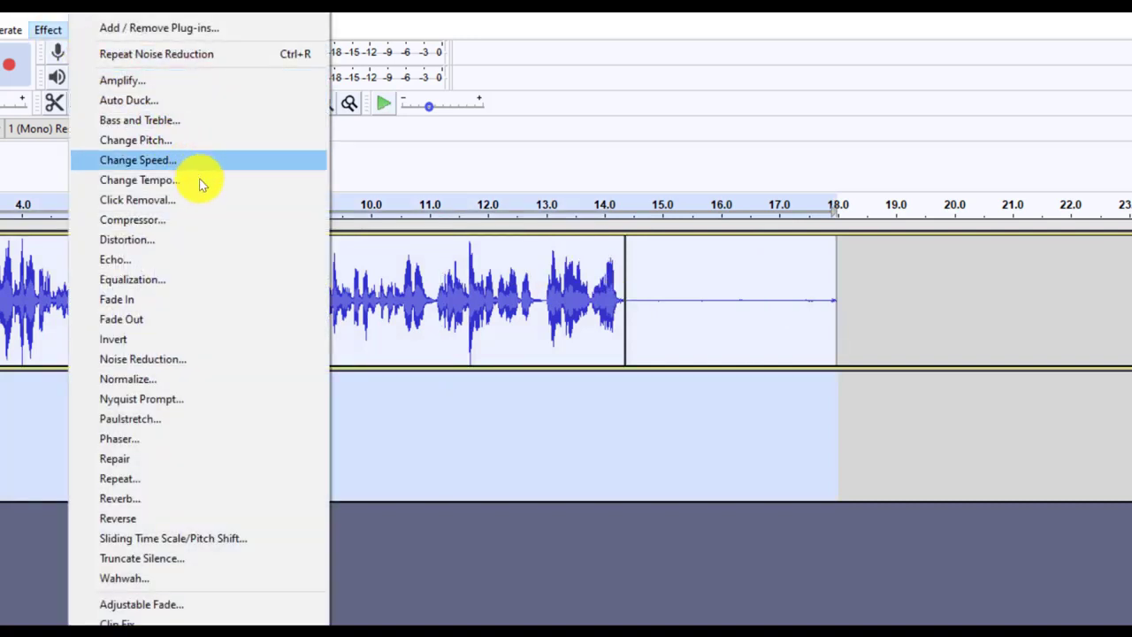
left_click(234, 361)
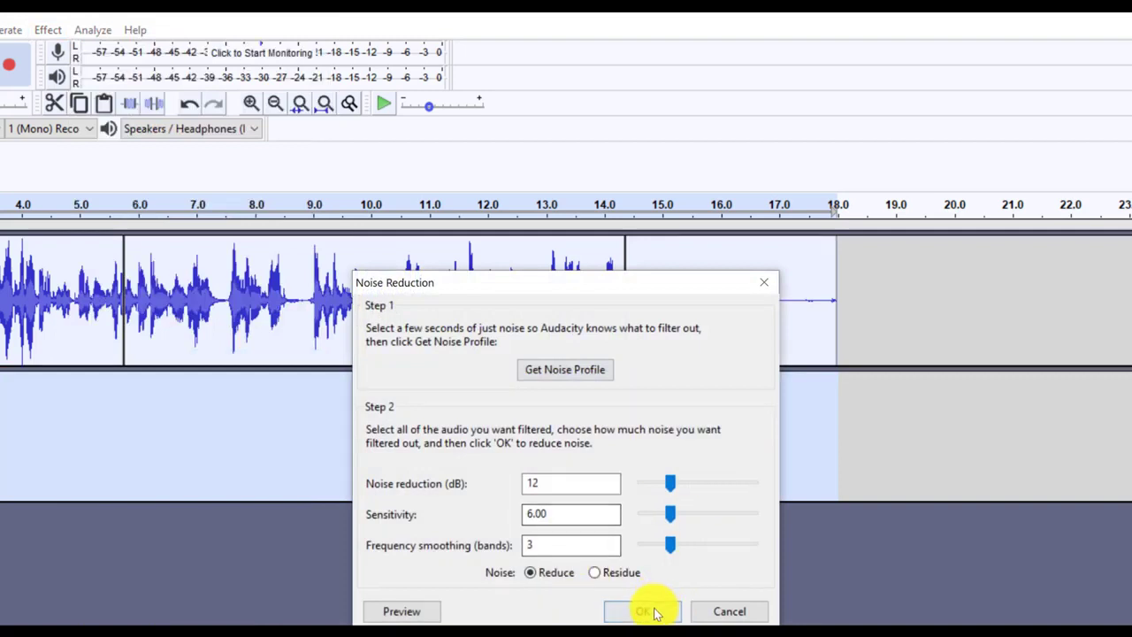
left_click(652, 610)
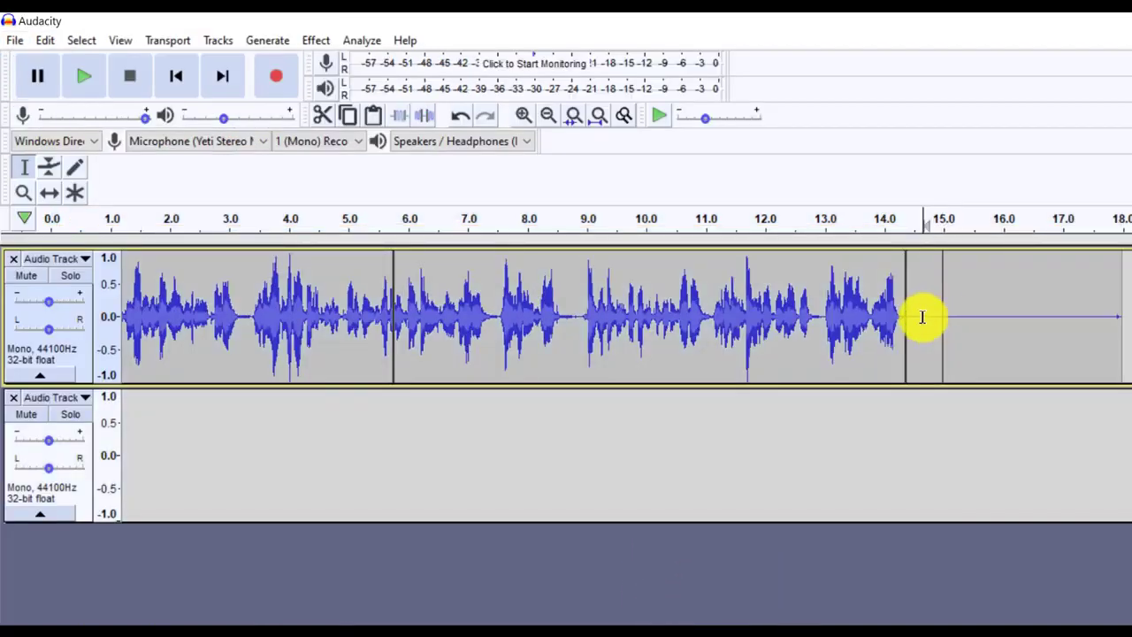
Step: Delete the recorded silence between about 14.4 and 18 seconds at the end of the first track
left_click_drag(642, 300, 781, 307)
left_click_drag(1066, 324, 1066, 324)
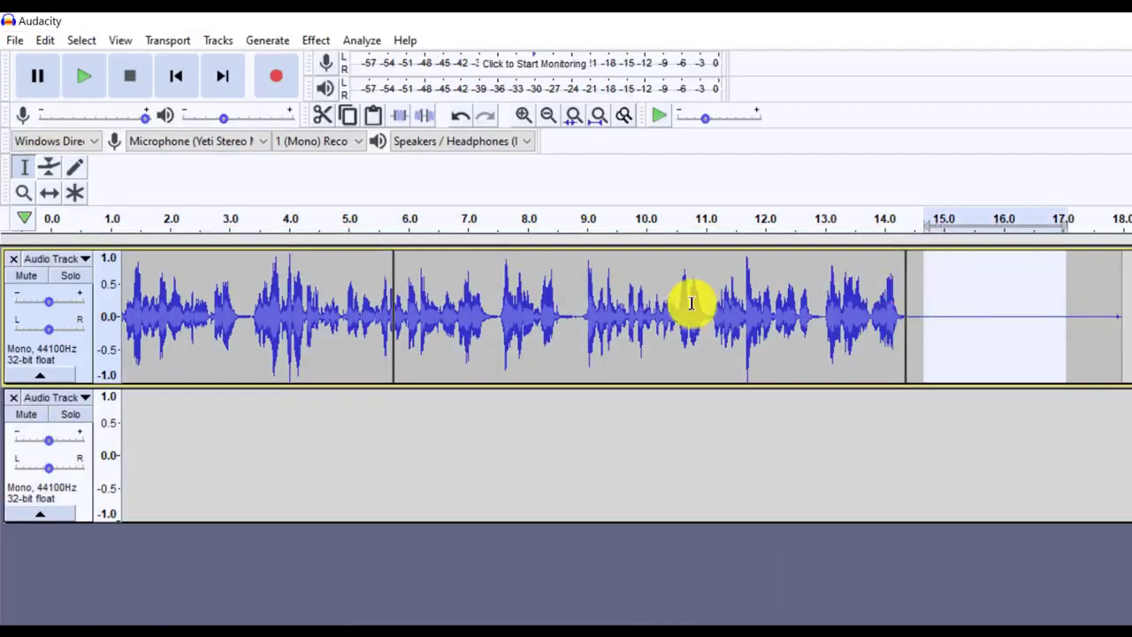
left_click(1037, 340)
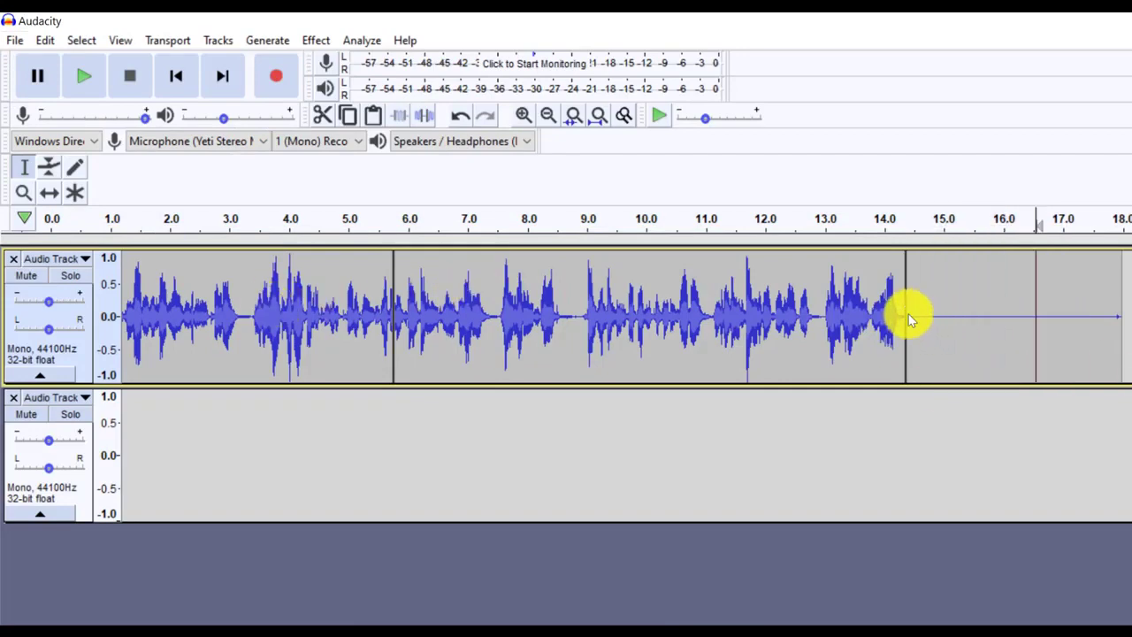
left_click_drag(909, 314, 1120, 322)
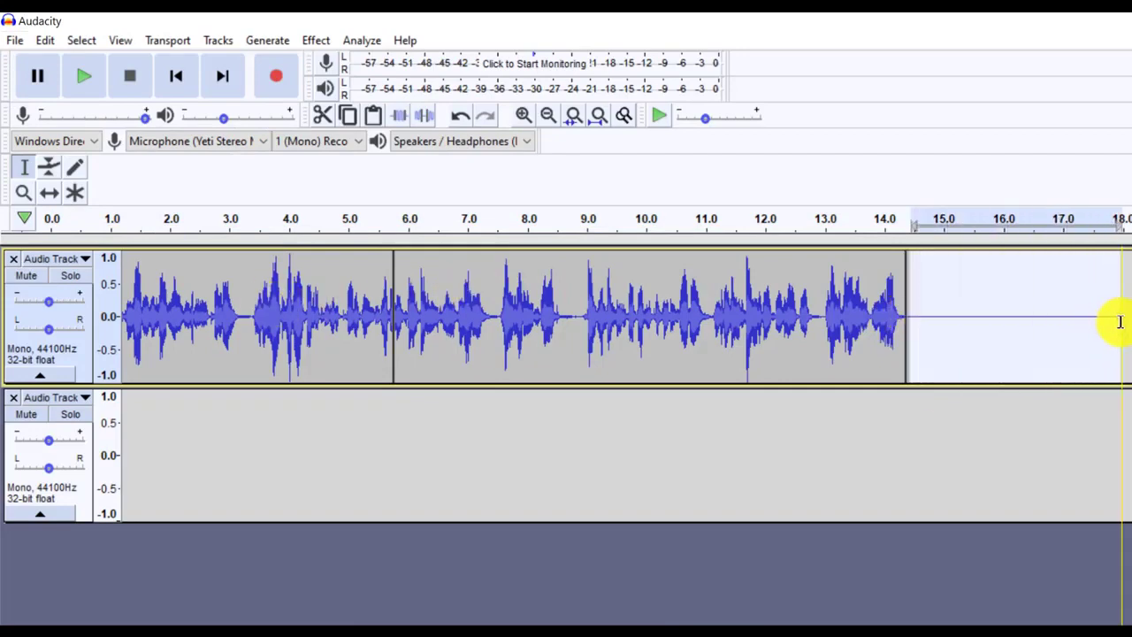
key("Delete")
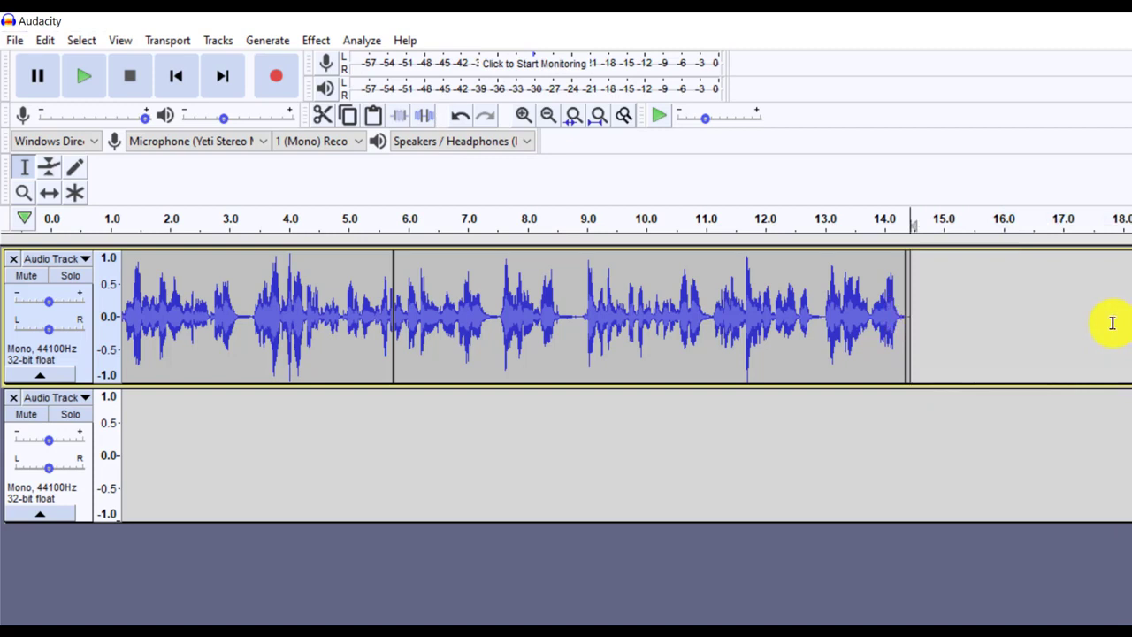
Step: Normalize all the audio to a maximum amplitude of -1.0 dB with DC offset removal, and clear the selection
left_click(655, 328)
key("ctrl+a")
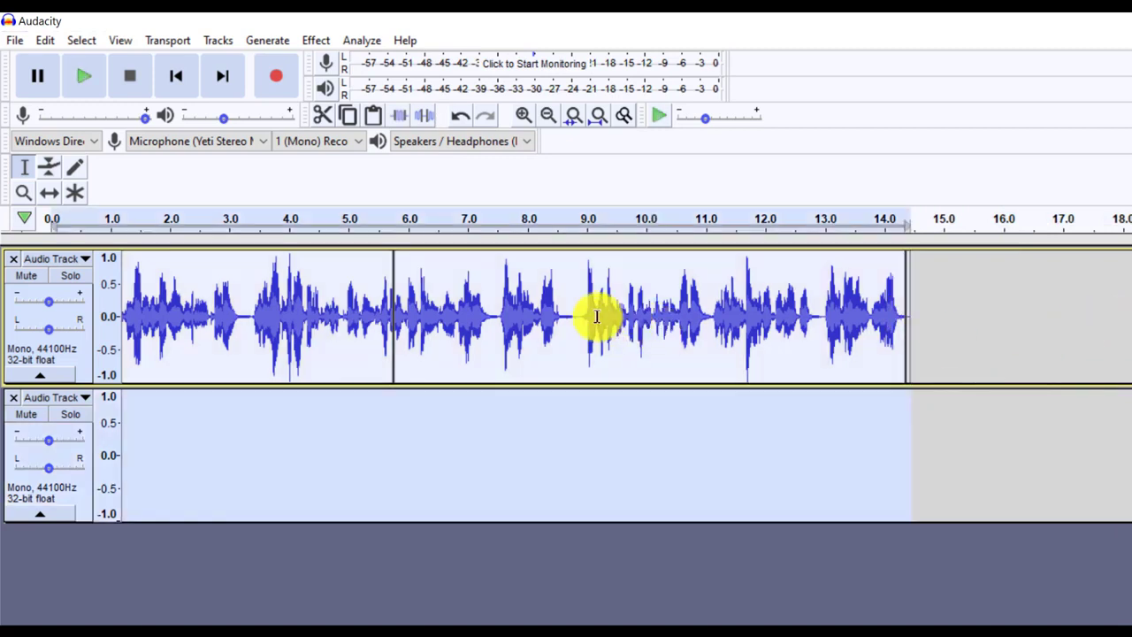
left_click(320, 39)
left_click(505, 397)
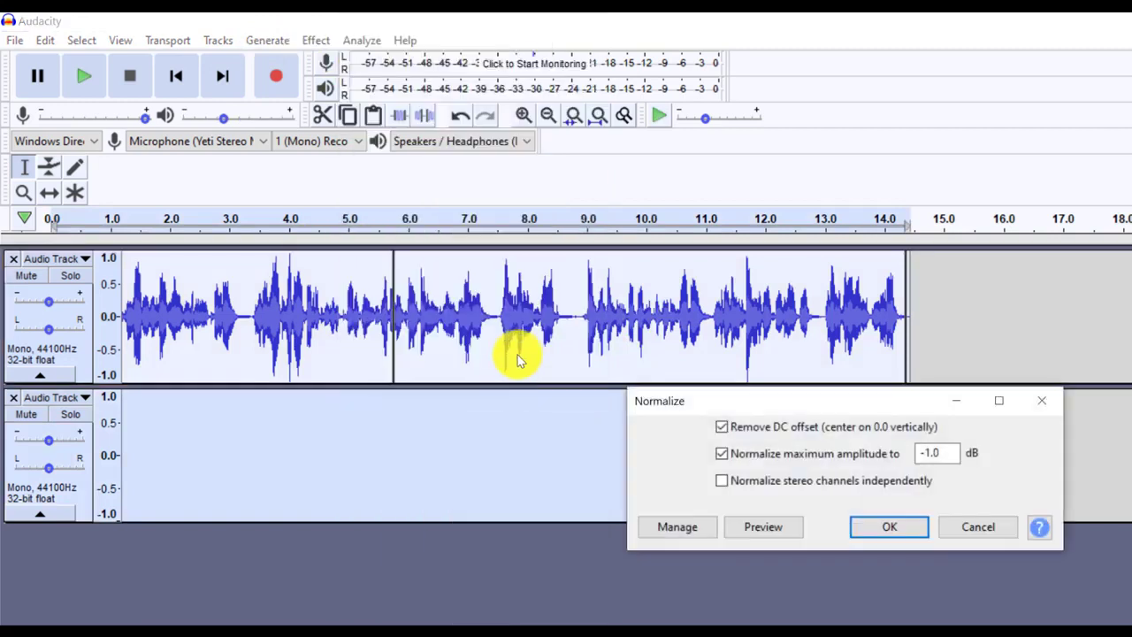
left_click(869, 528)
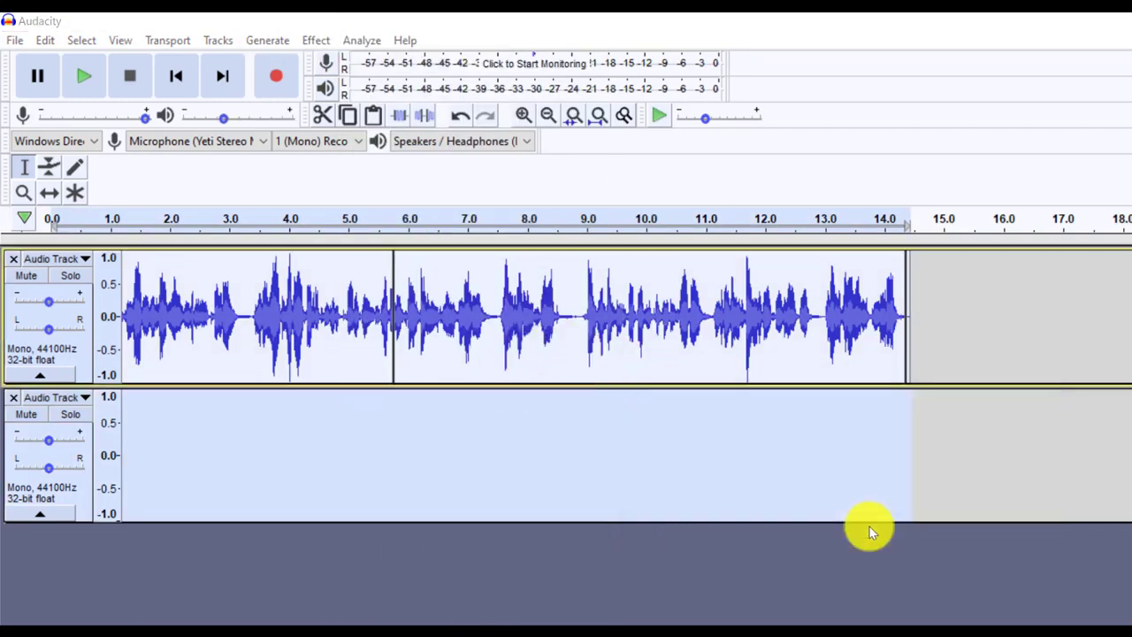
left_click(255, 275)
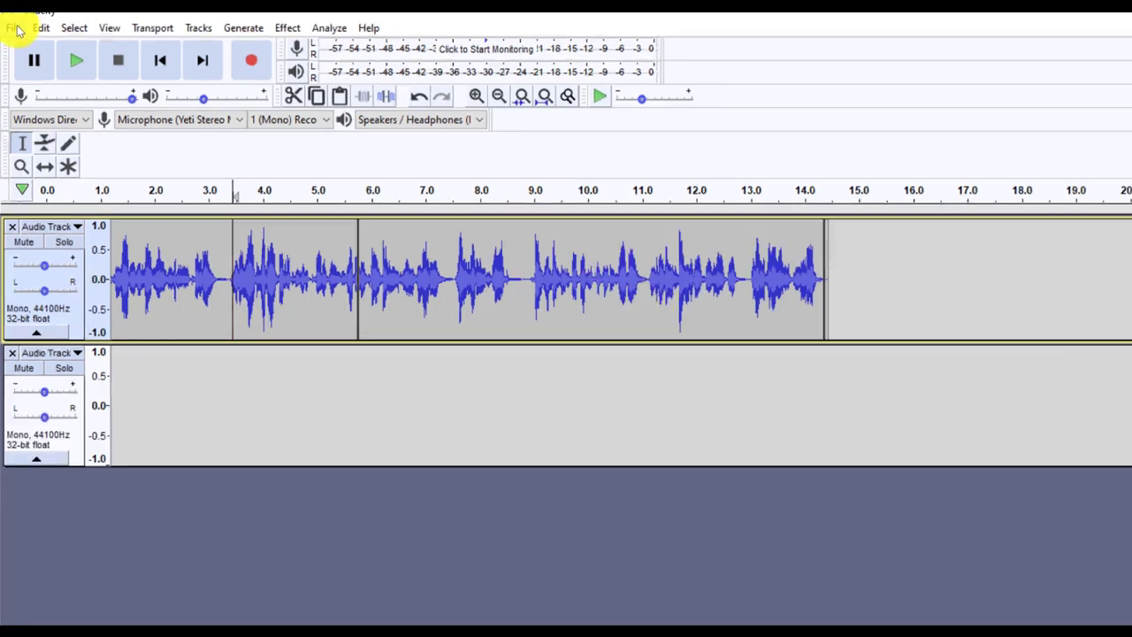
left_click(14, 39)
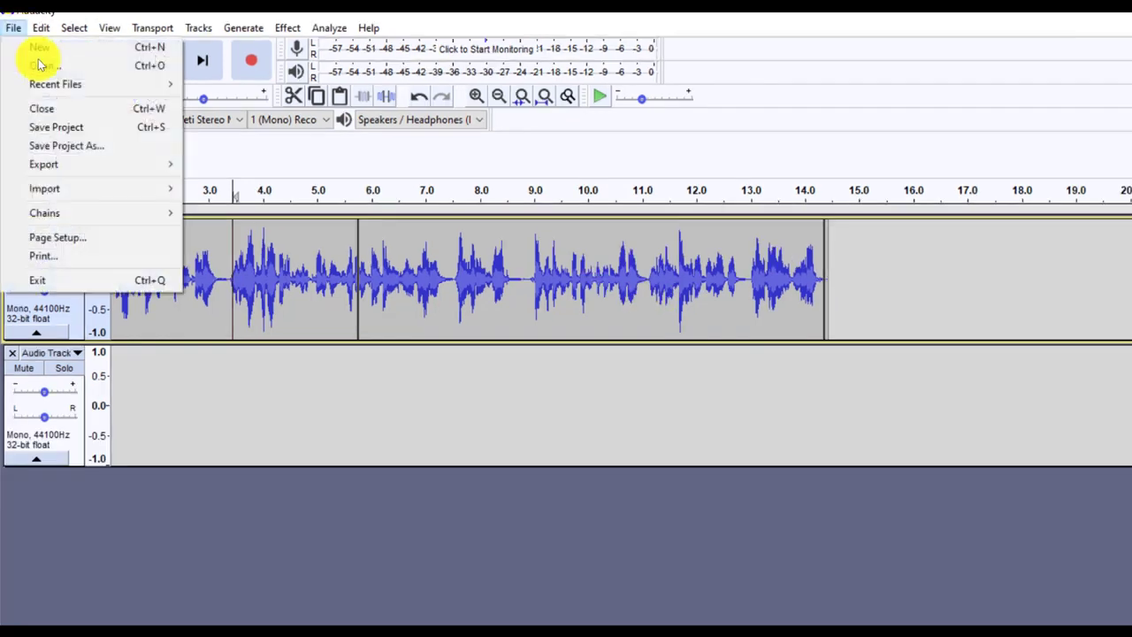
left_click(81, 144)
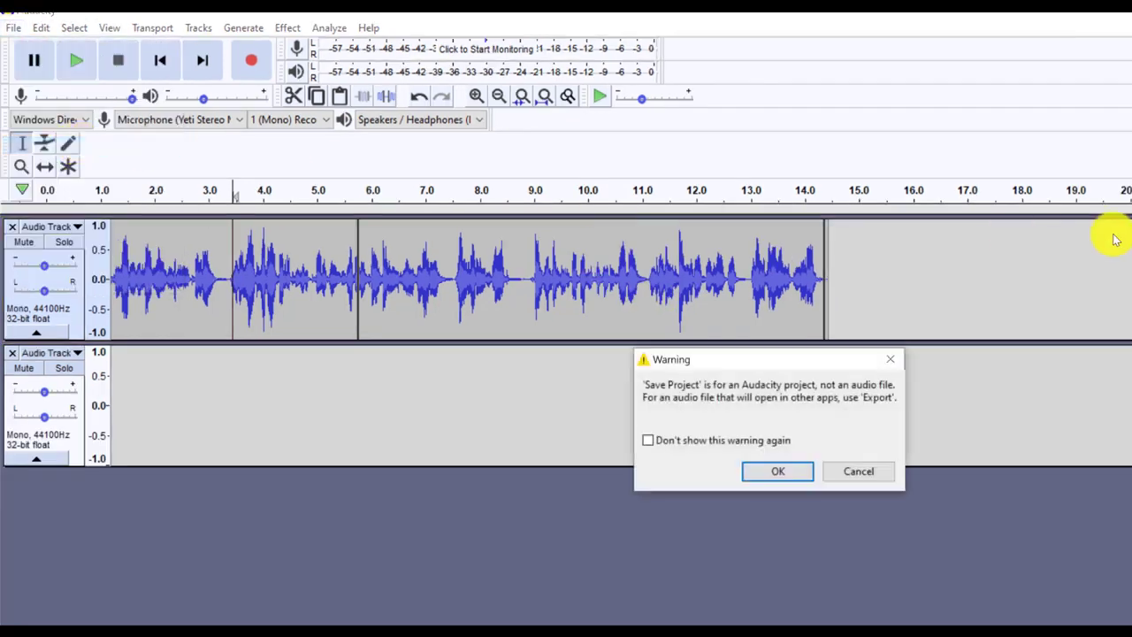
left_click(766, 474)
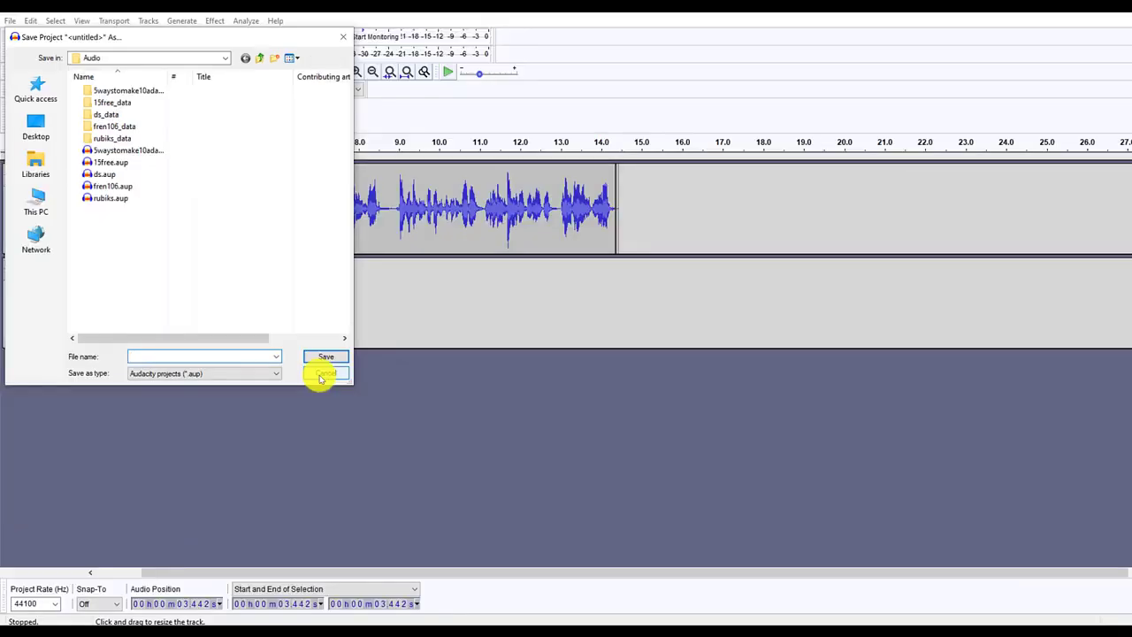
left_click(319, 375)
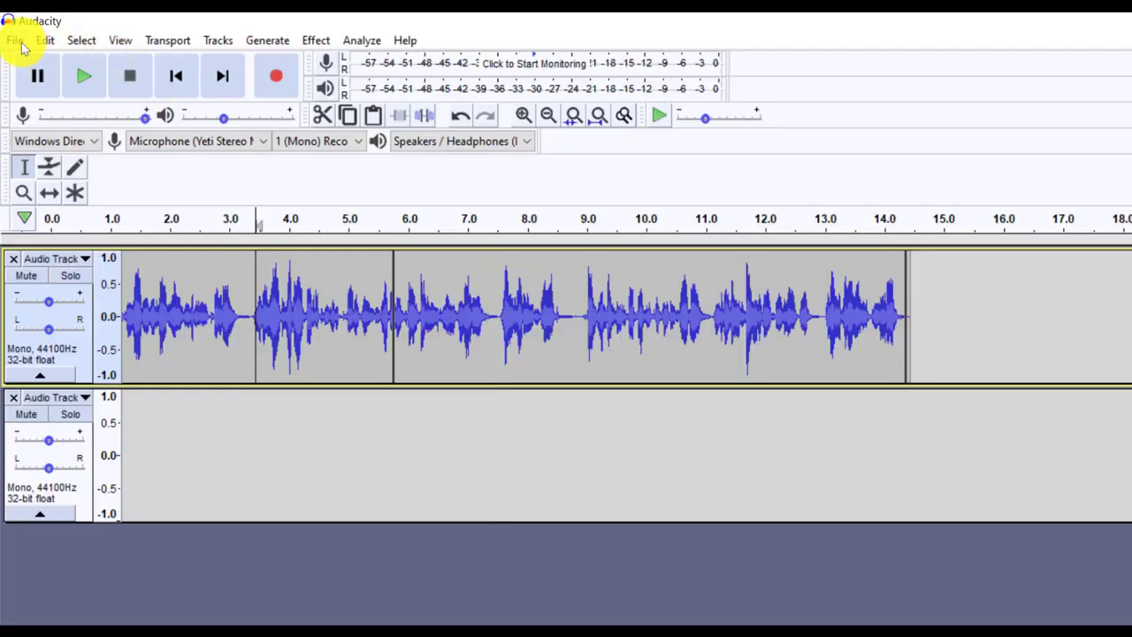
Step: Export the audio as a signed 16-bit PCM WAV file named audacitytest, leaving the metadata tags blank
left_click(19, 41)
mouse_move(129, 188)
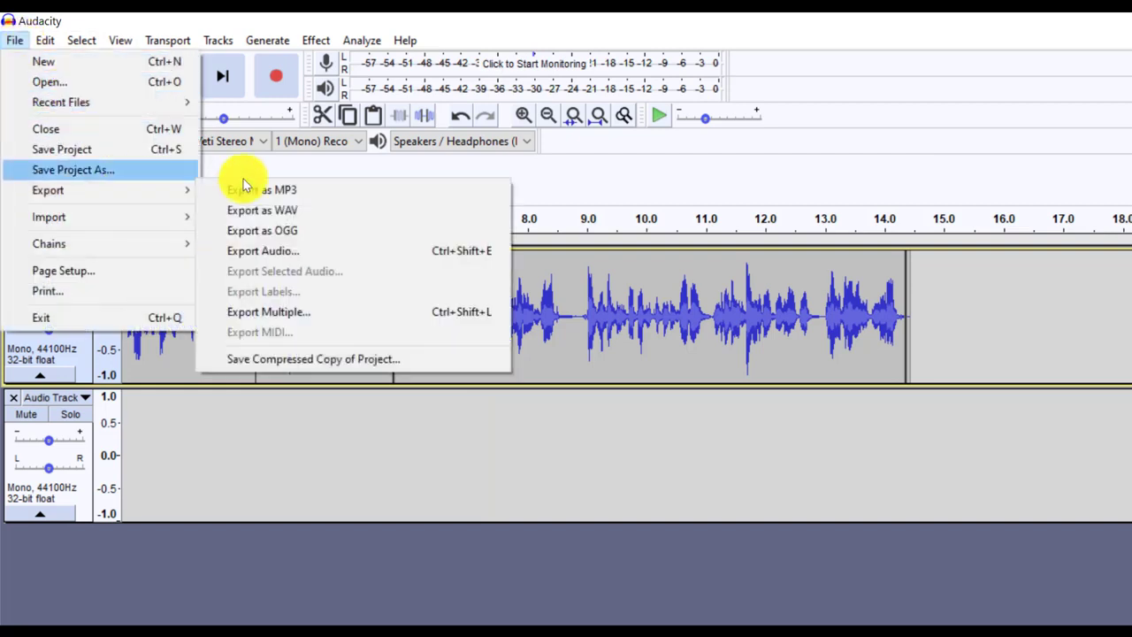
left_click(325, 212)
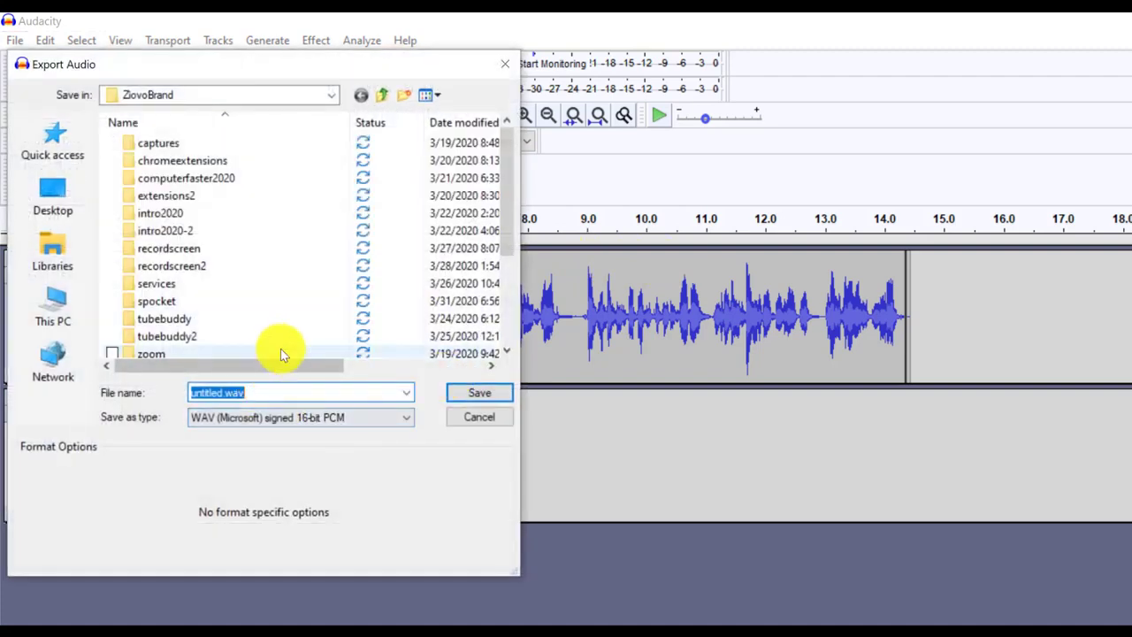
type("audaci")
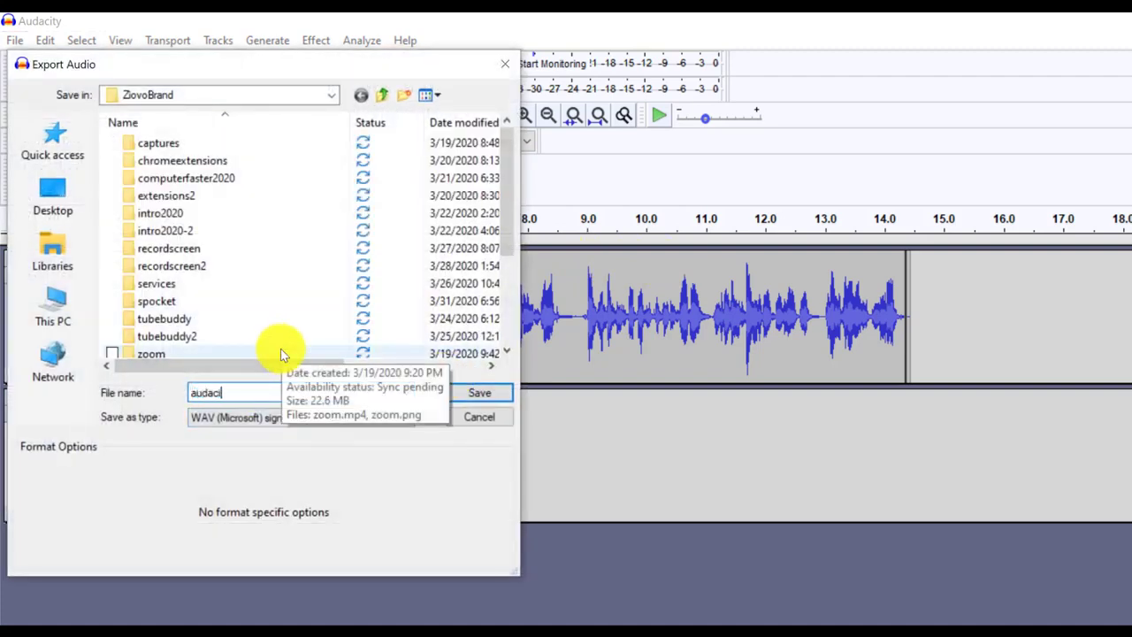
type("tytest")
left_click(482, 393)
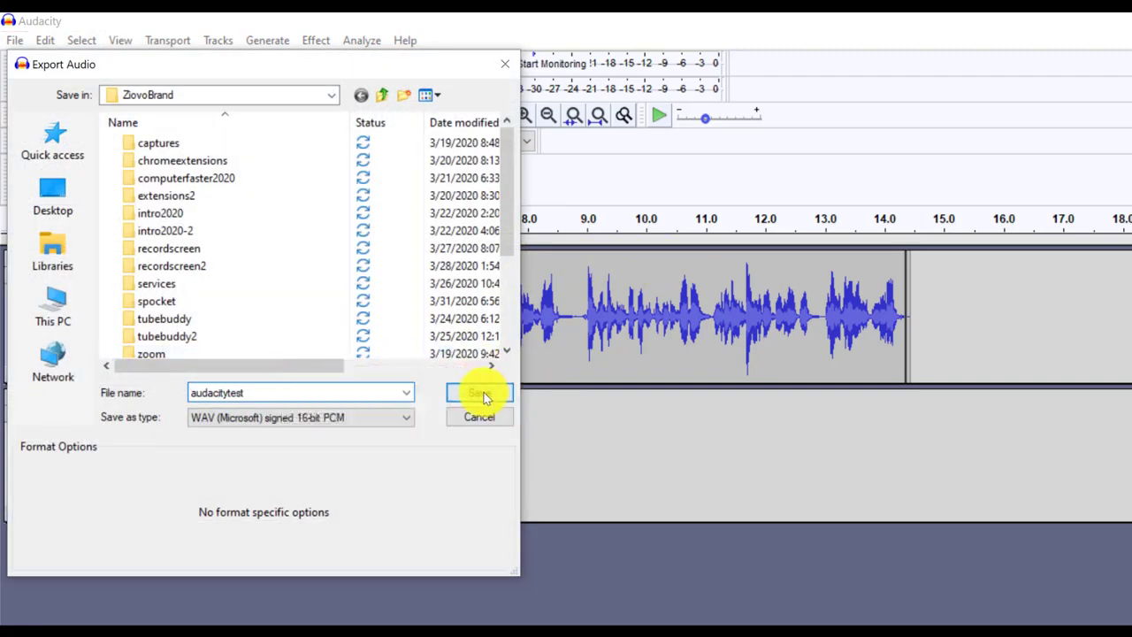
left_click(896, 520)
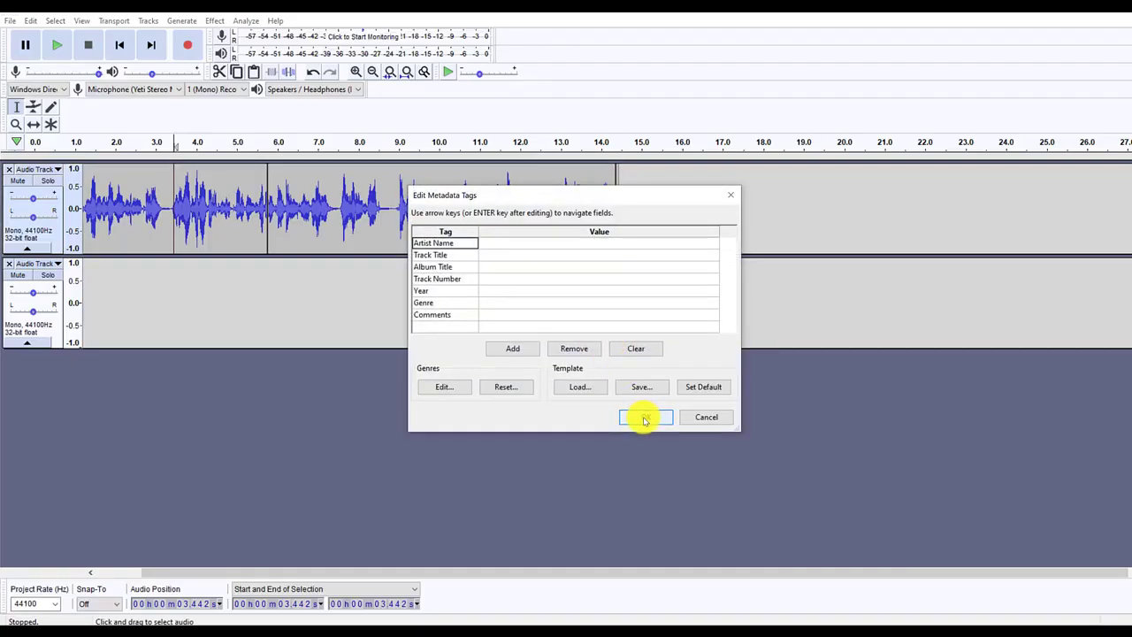
left_click(645, 418)
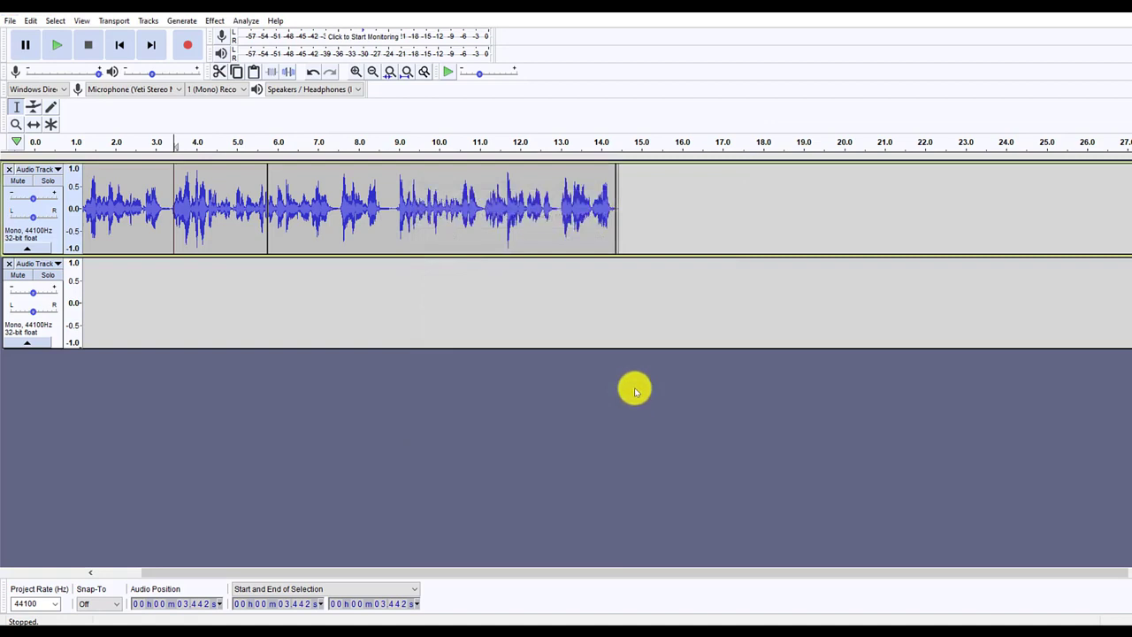